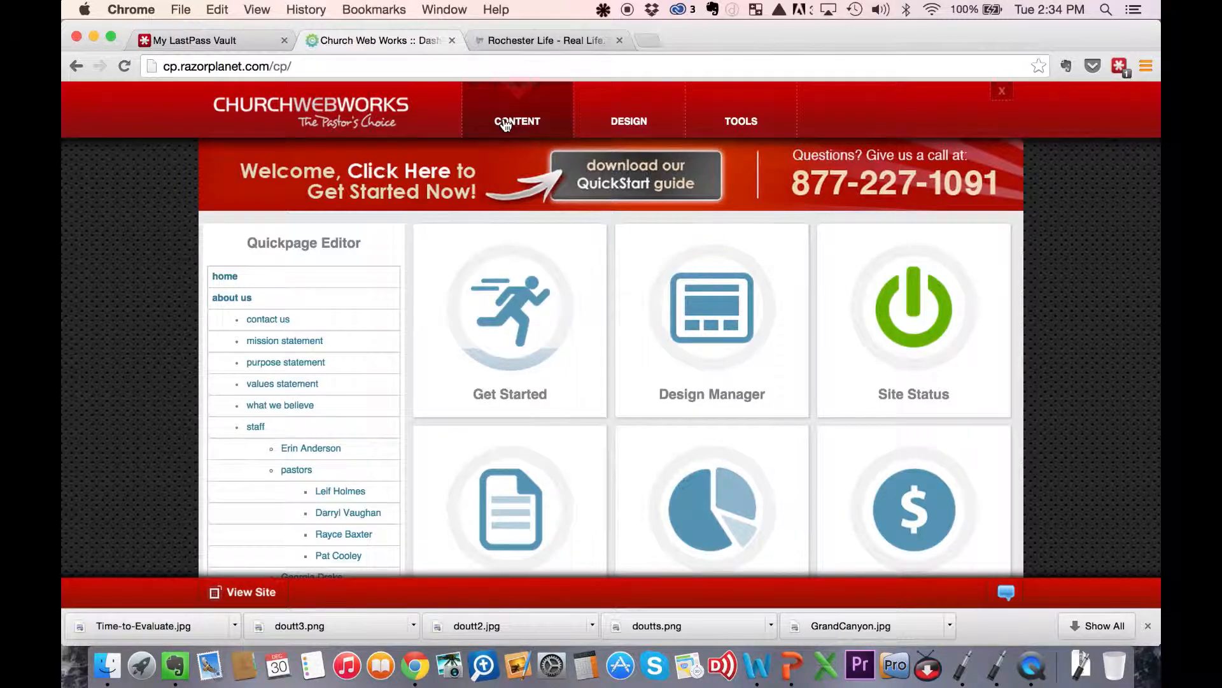
- Create a new page of the media type "podcast series" named "Evaluation Time"
click(505, 125)
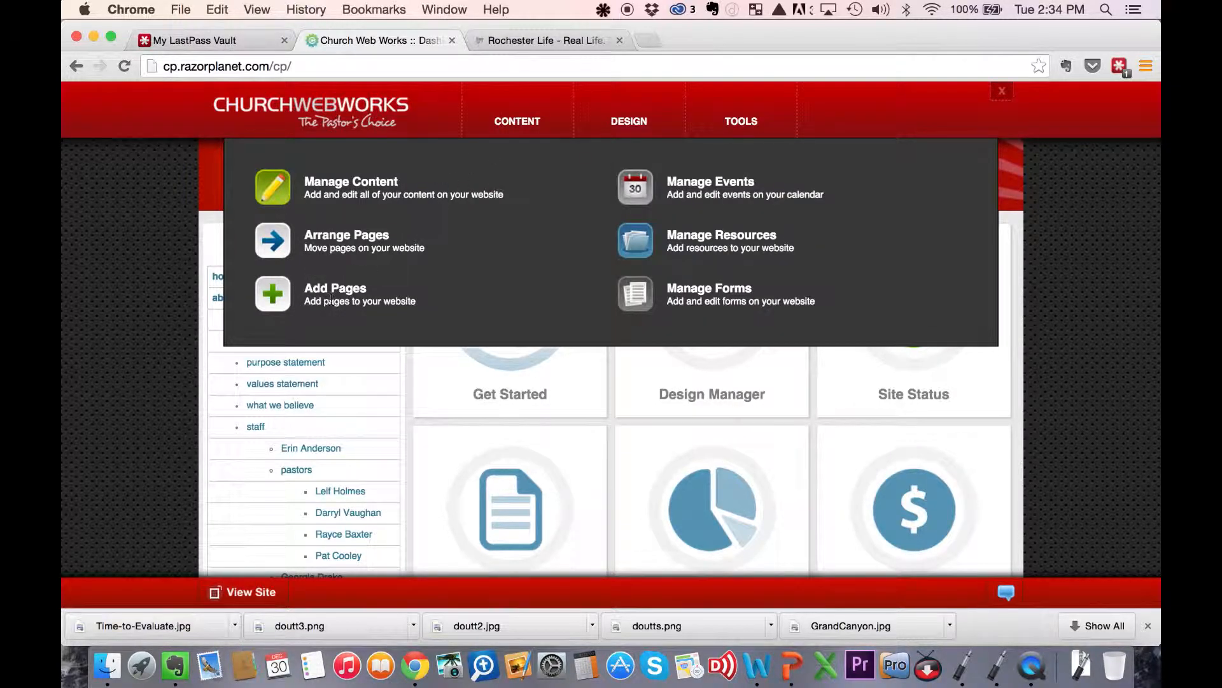
click(280, 294)
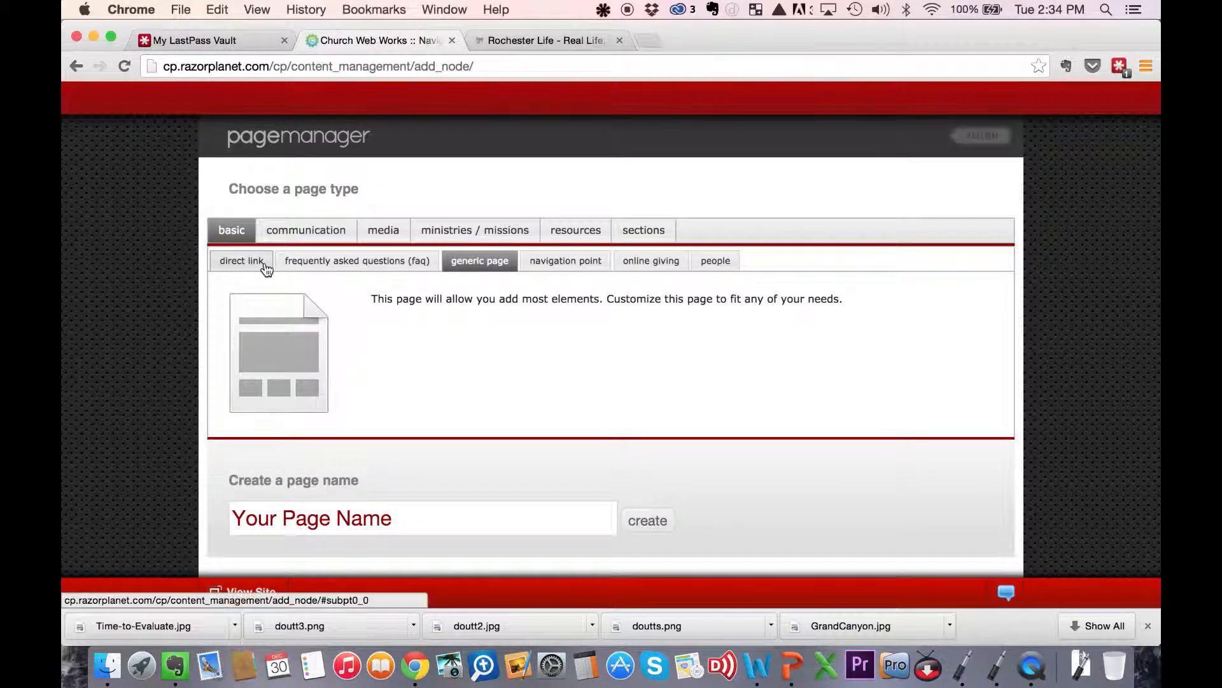
click(384, 231)
click(411, 260)
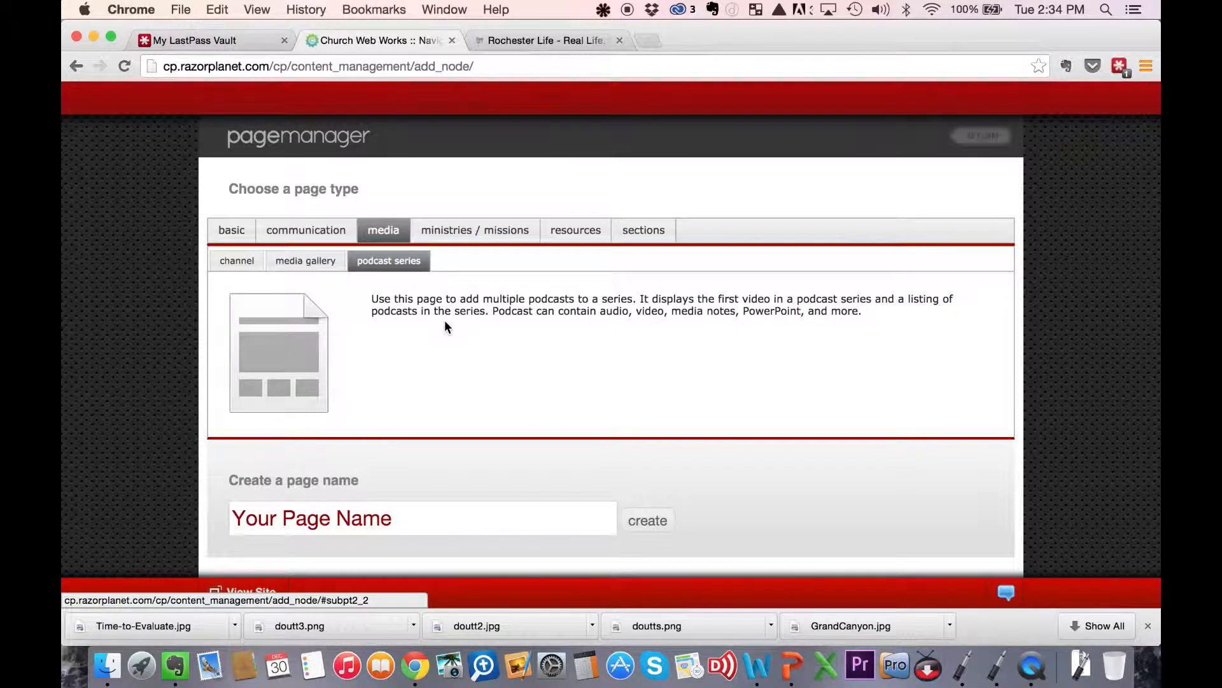
drag(399, 510, 224, 497)
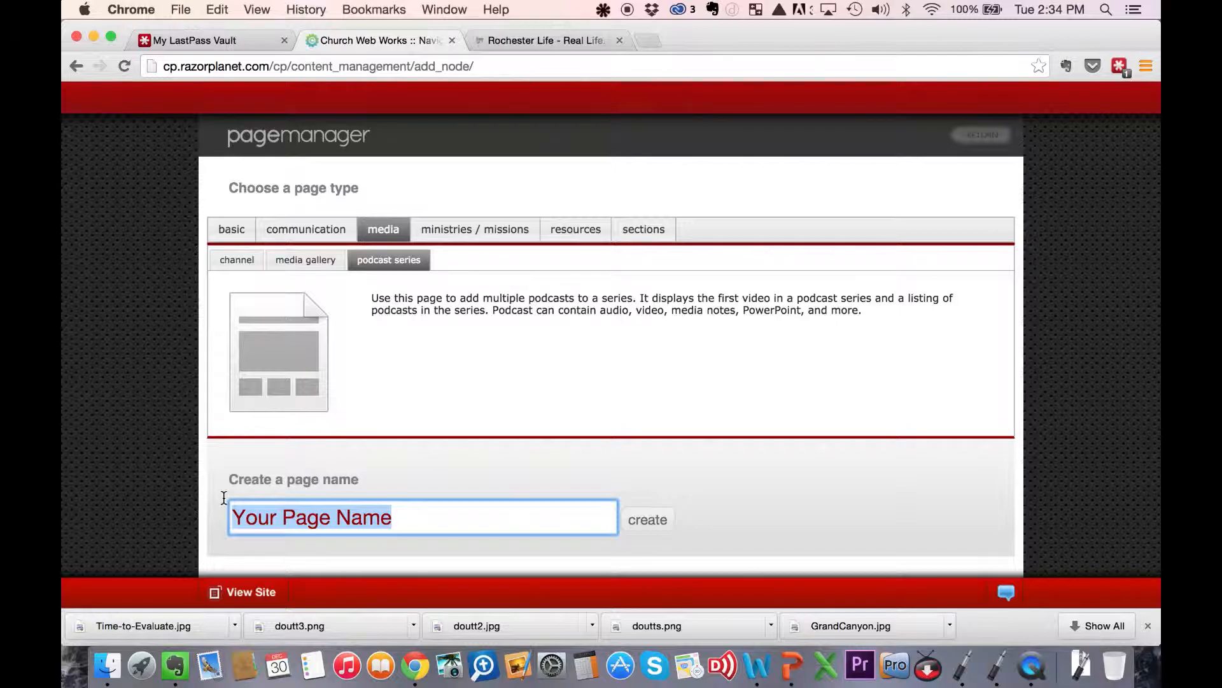
text(Evaluation )
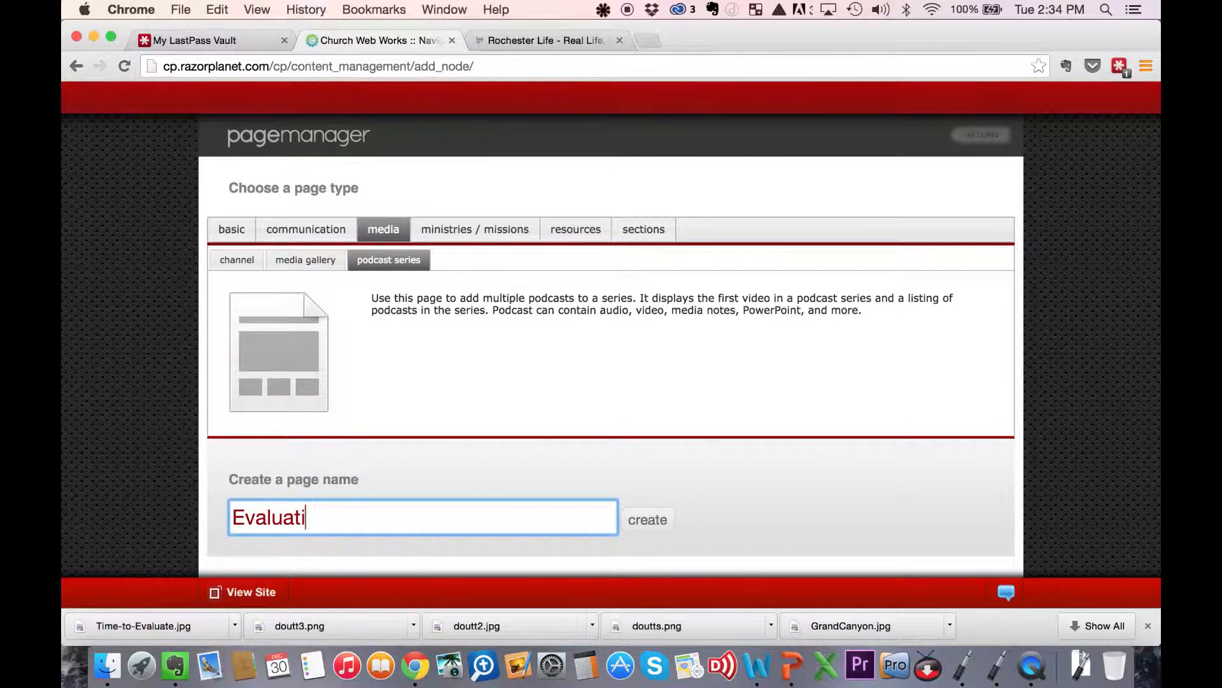
text(Time)
click(646, 520)
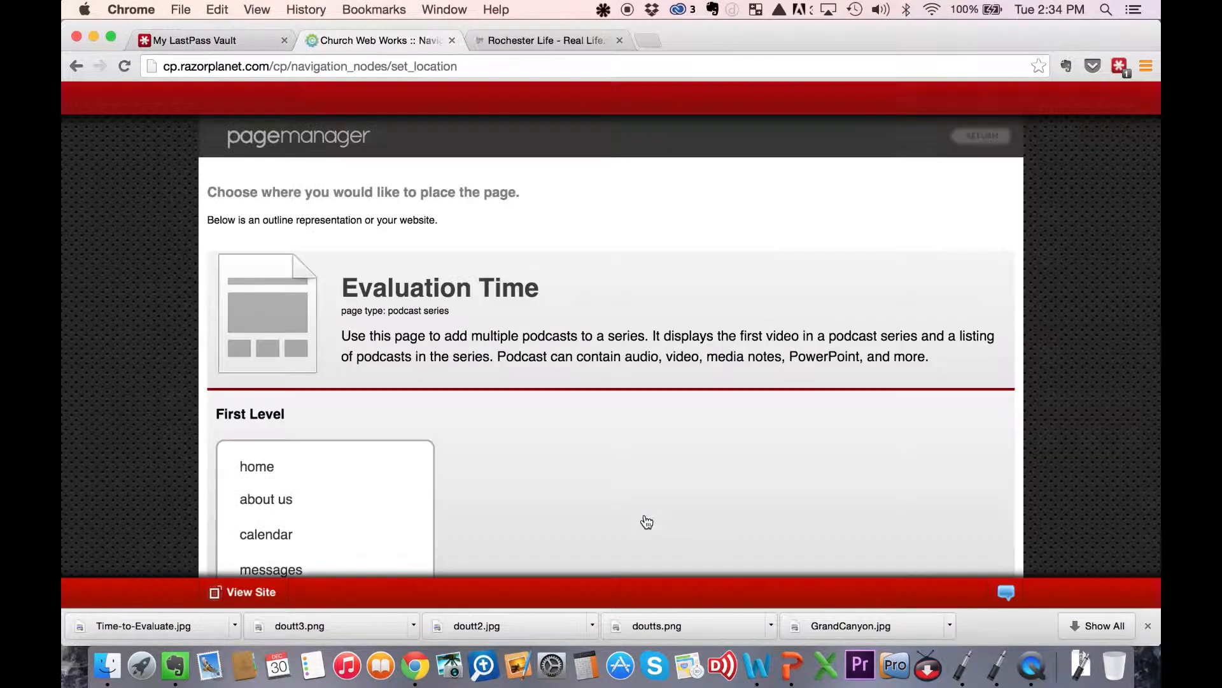
- Place the page under messages, directly above "don't be afraid", and open it for editing
scroll(357, 477, down, 5)
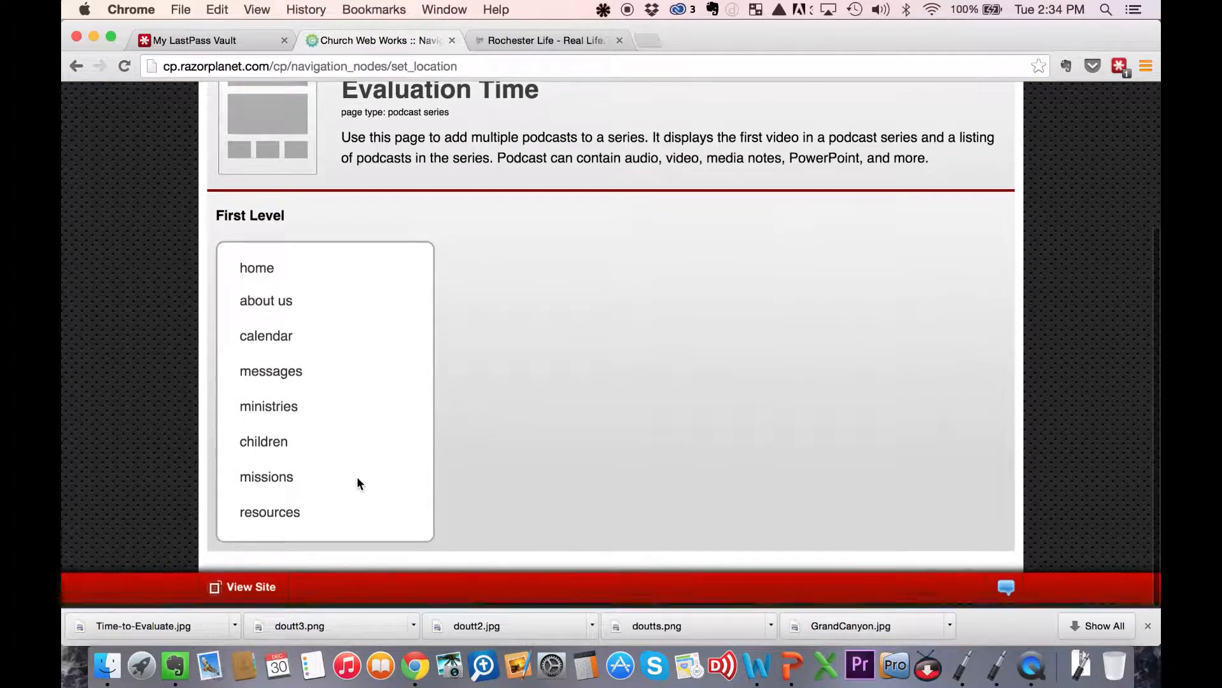
click(285, 380)
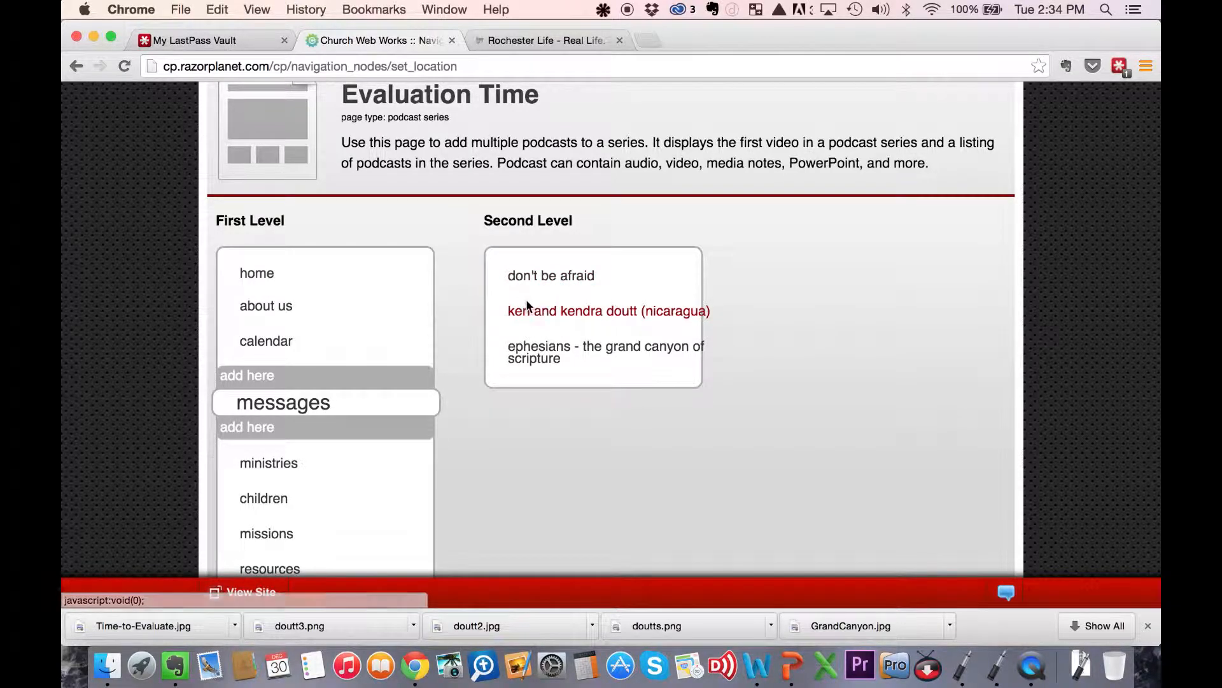
click(545, 281)
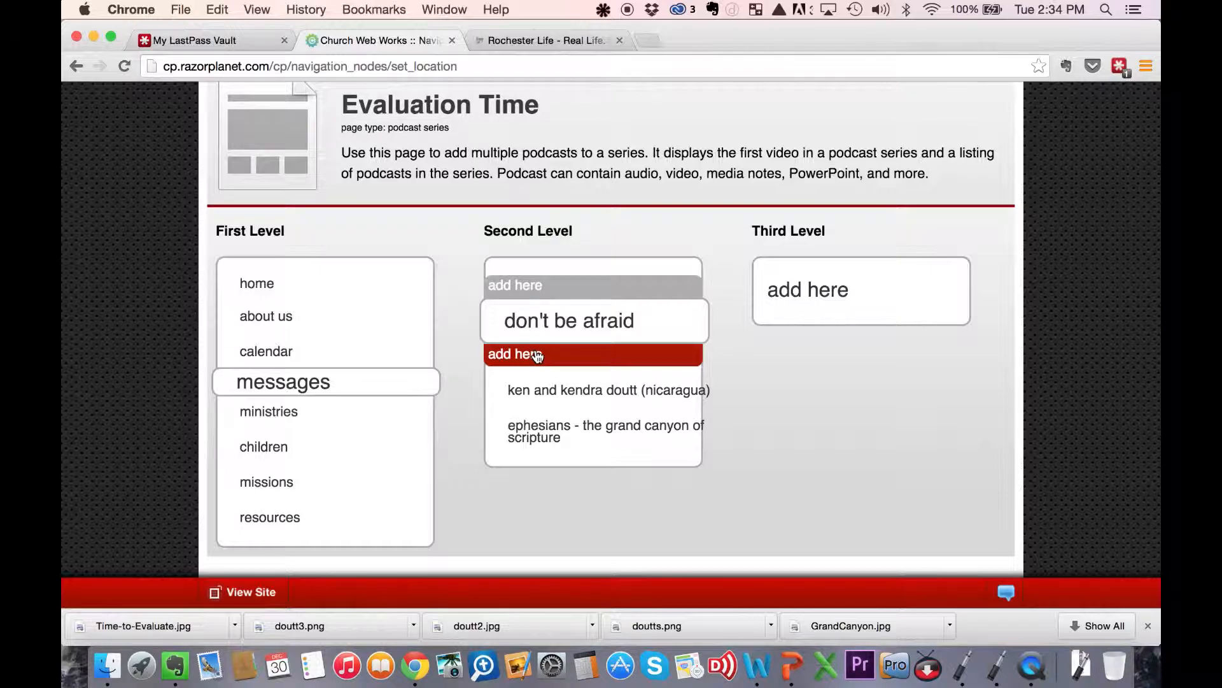
click(533, 285)
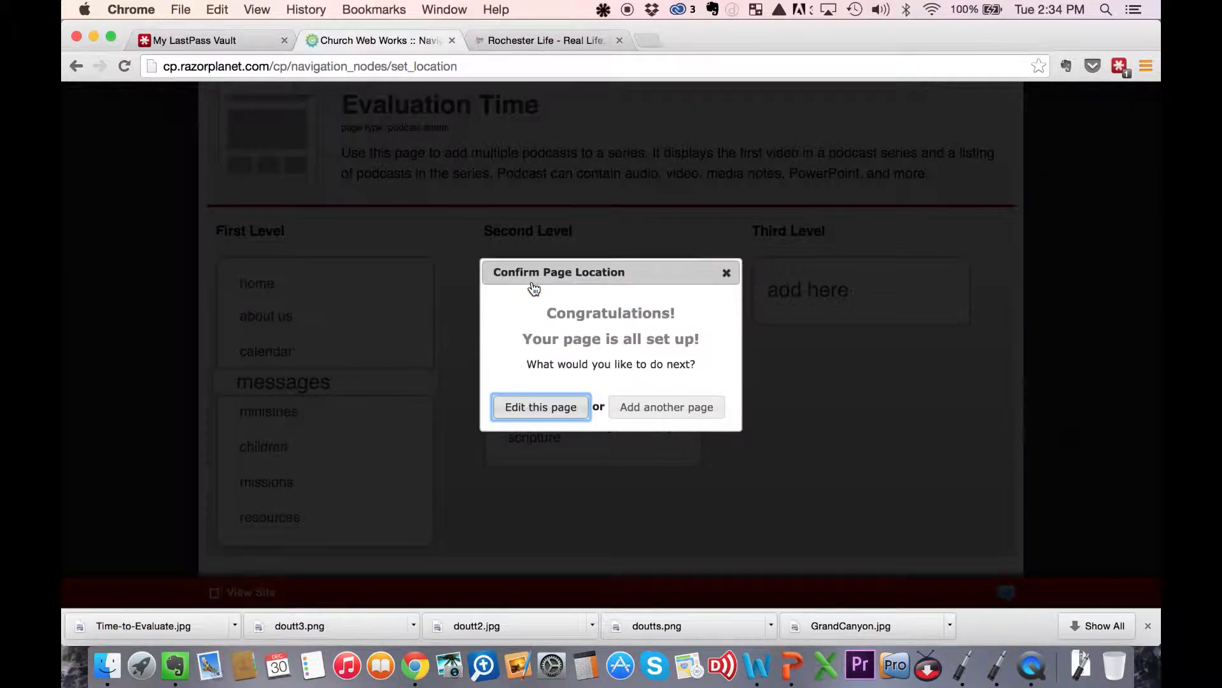
click(538, 408)
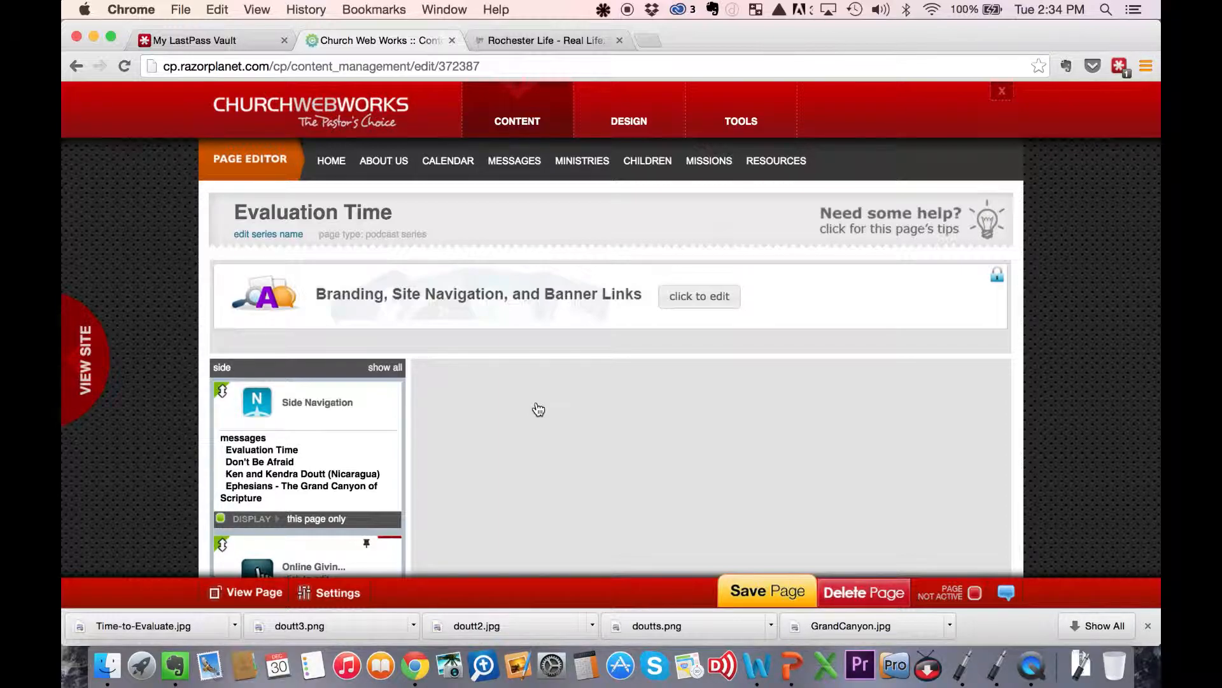
- Start adding an image file for the Sermon Series Description
scroll(538, 408, down, 5)
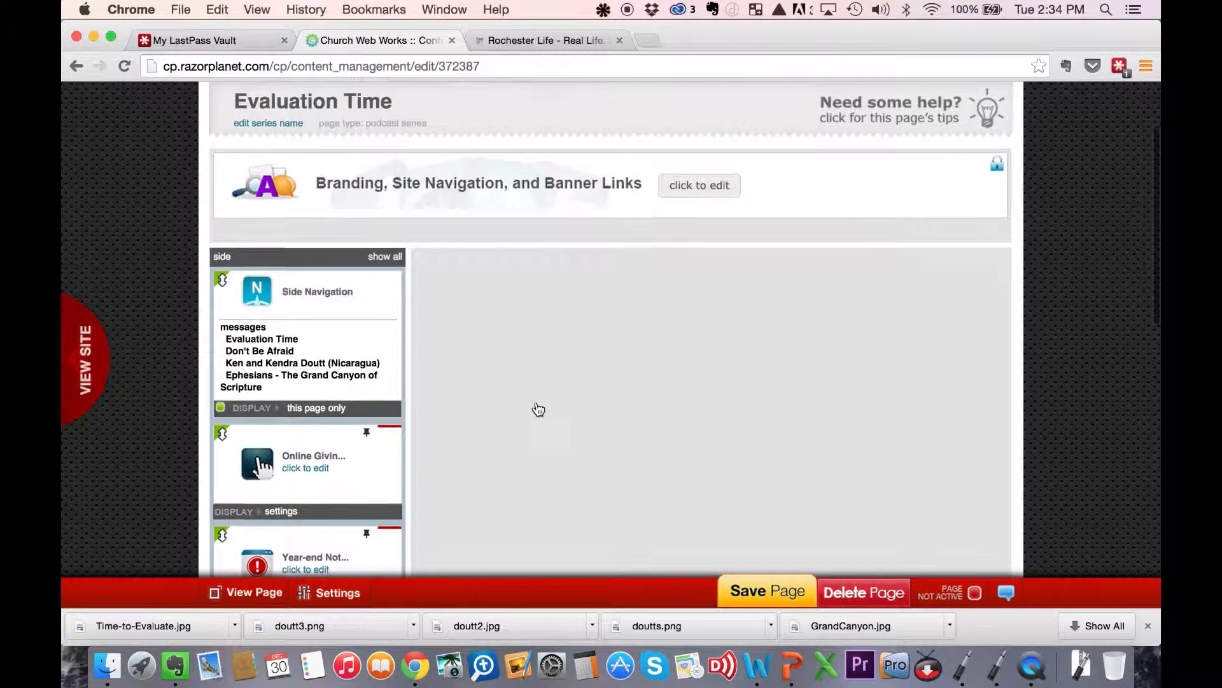
scroll(539, 409, down, 4)
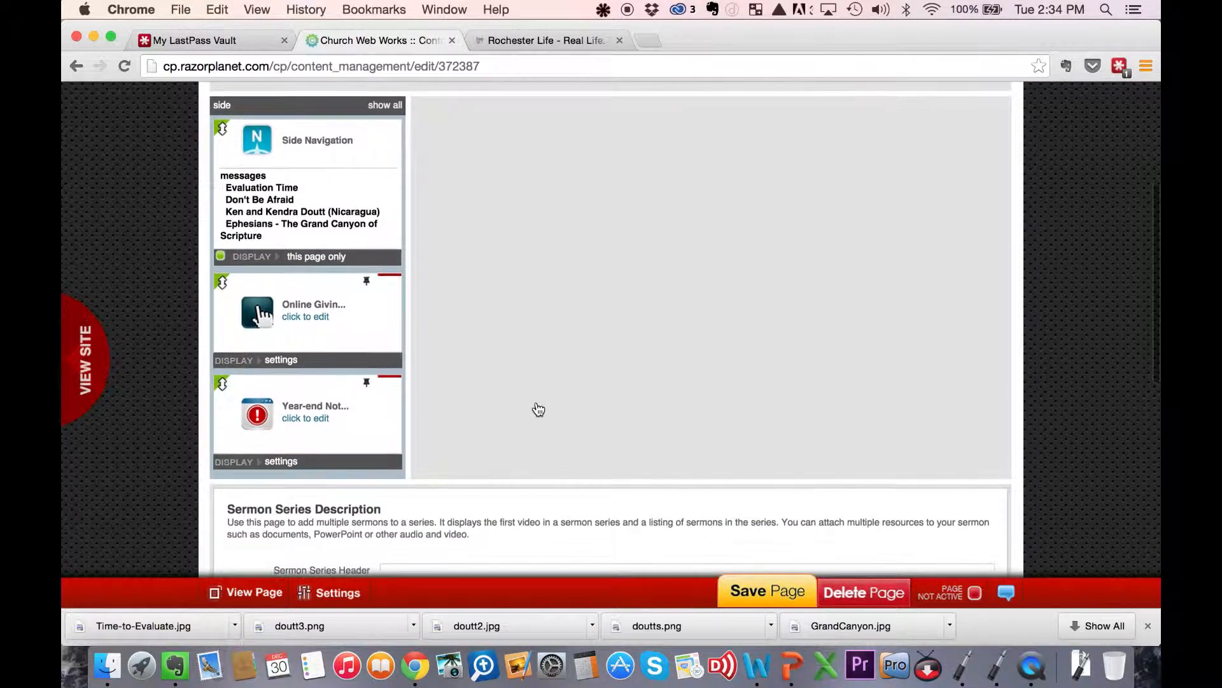
scroll(539, 409, up, 10)
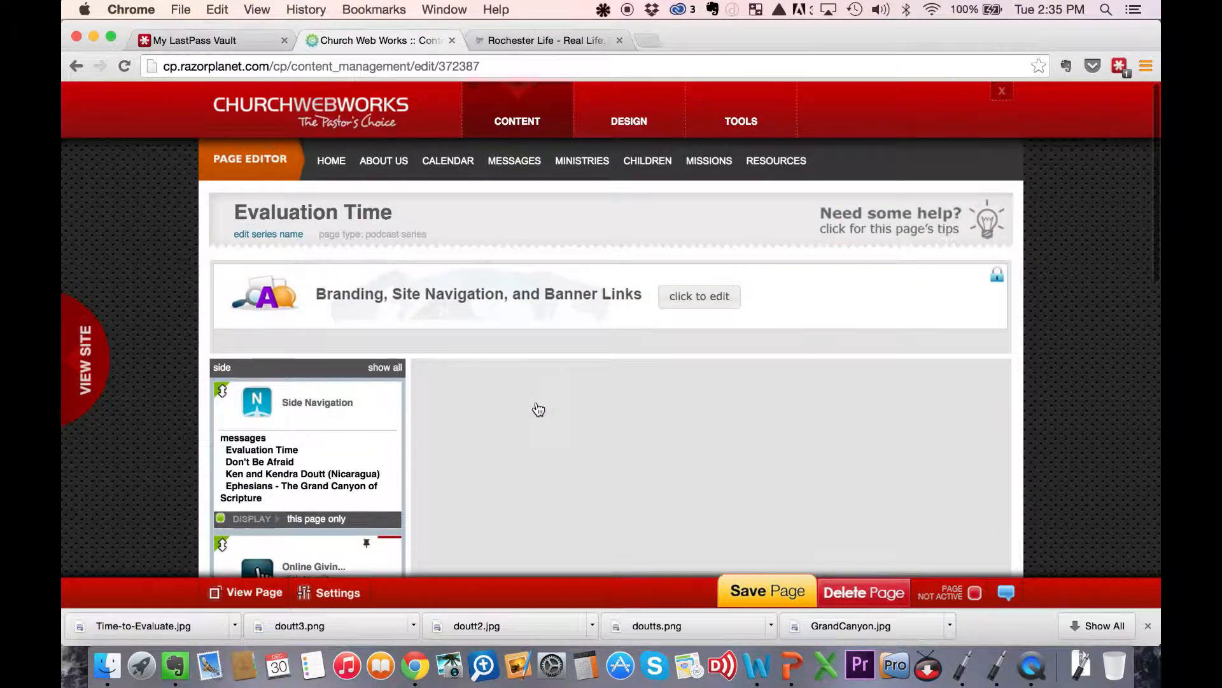
scroll(538, 409, down, 1)
scroll(539, 409, down, 1)
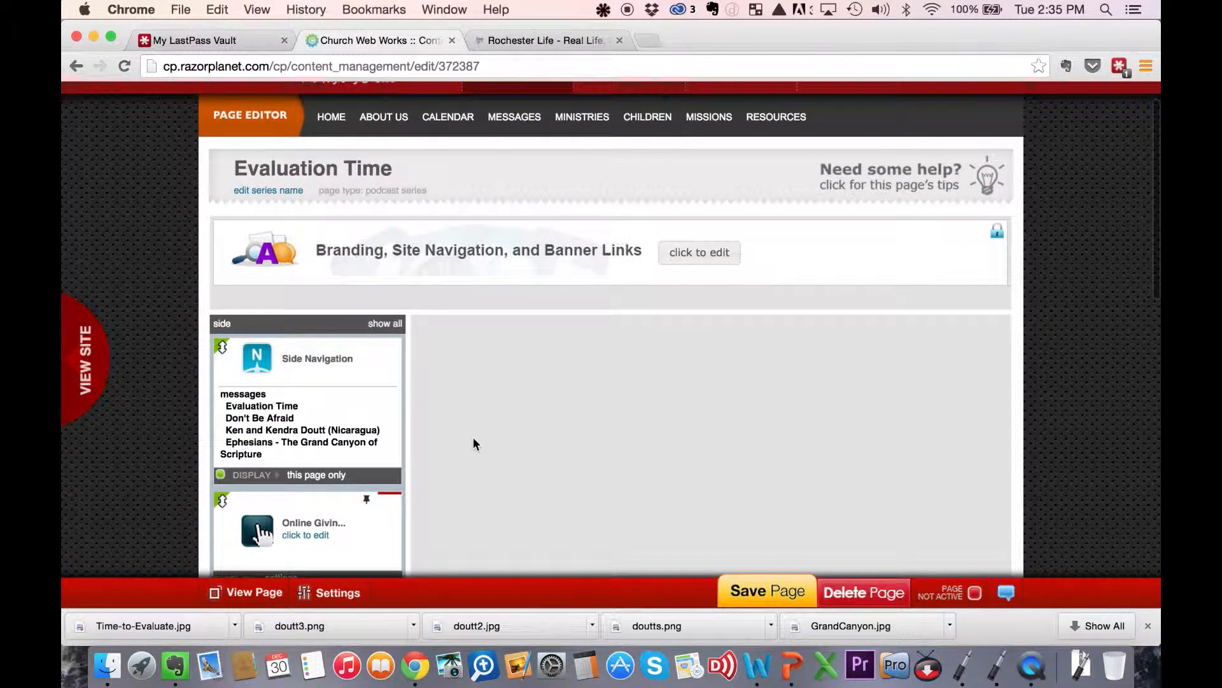
scroll(472, 438, down, 5)
scroll(473, 438, down, 2)
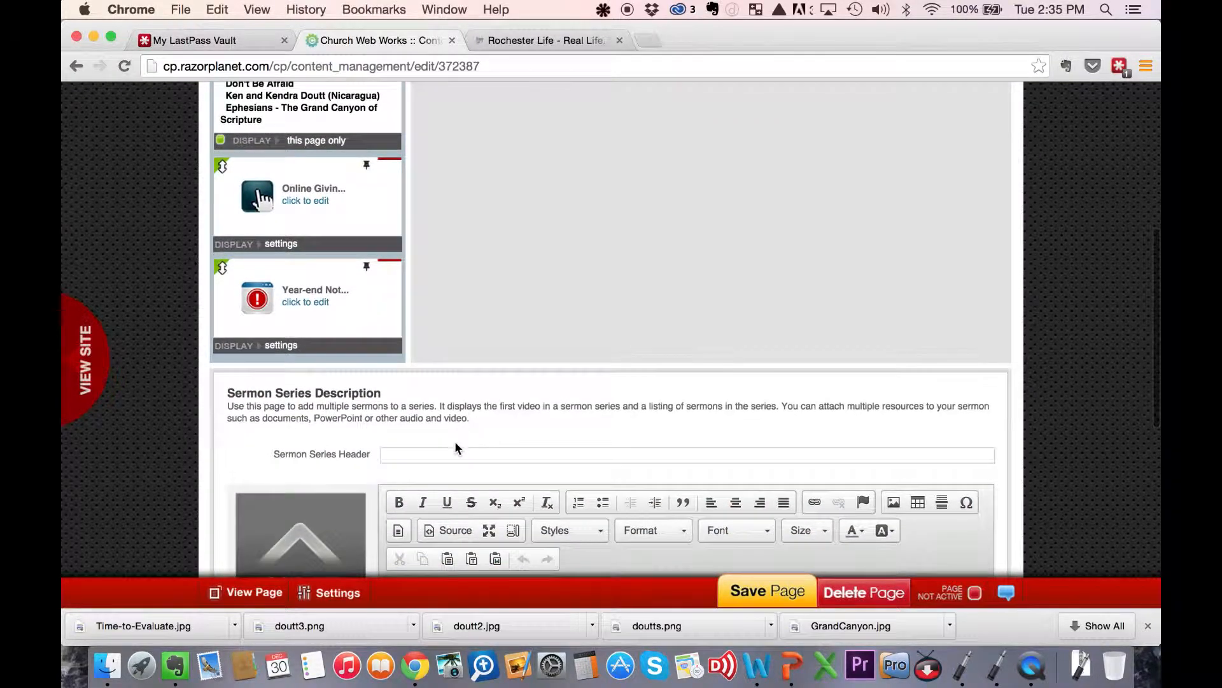
scroll(447, 442, down, 1)
scroll(447, 444, down, 4)
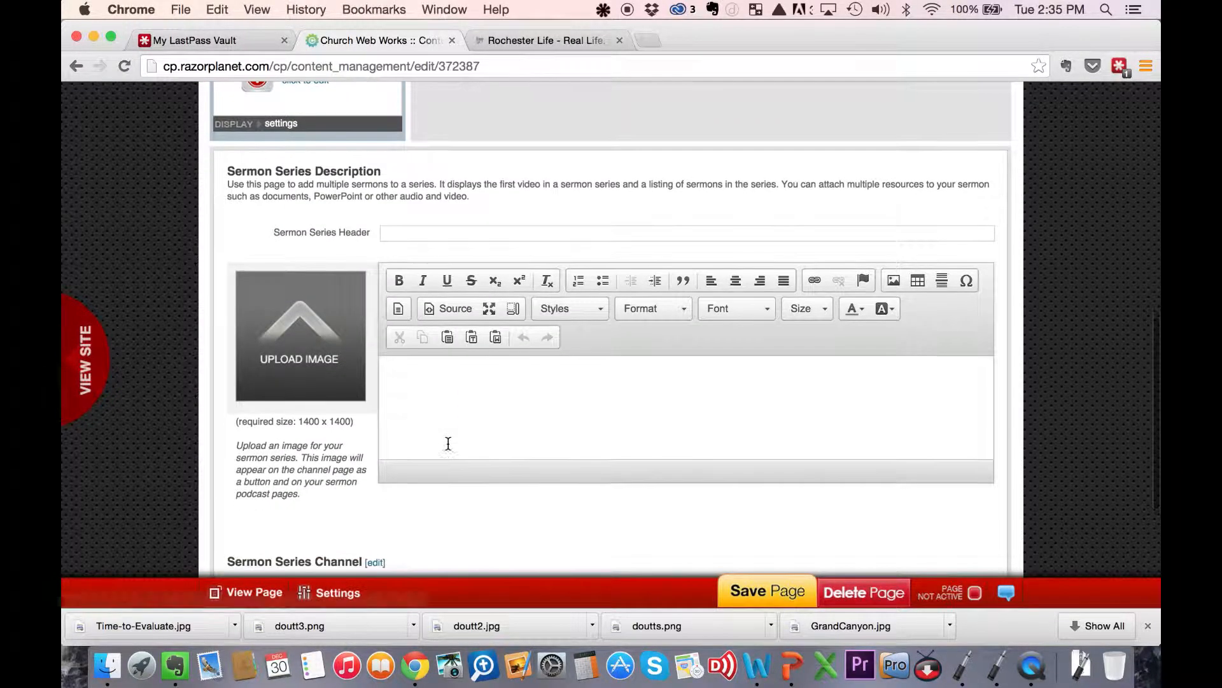
click(309, 319)
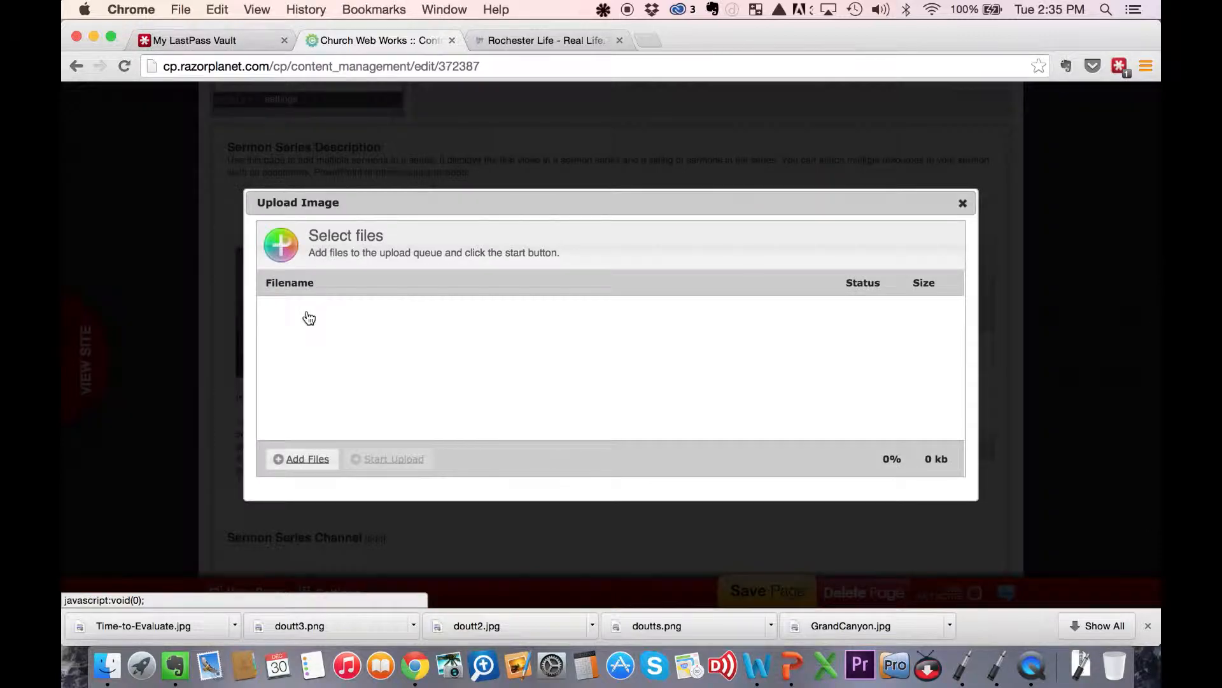
click(302, 460)
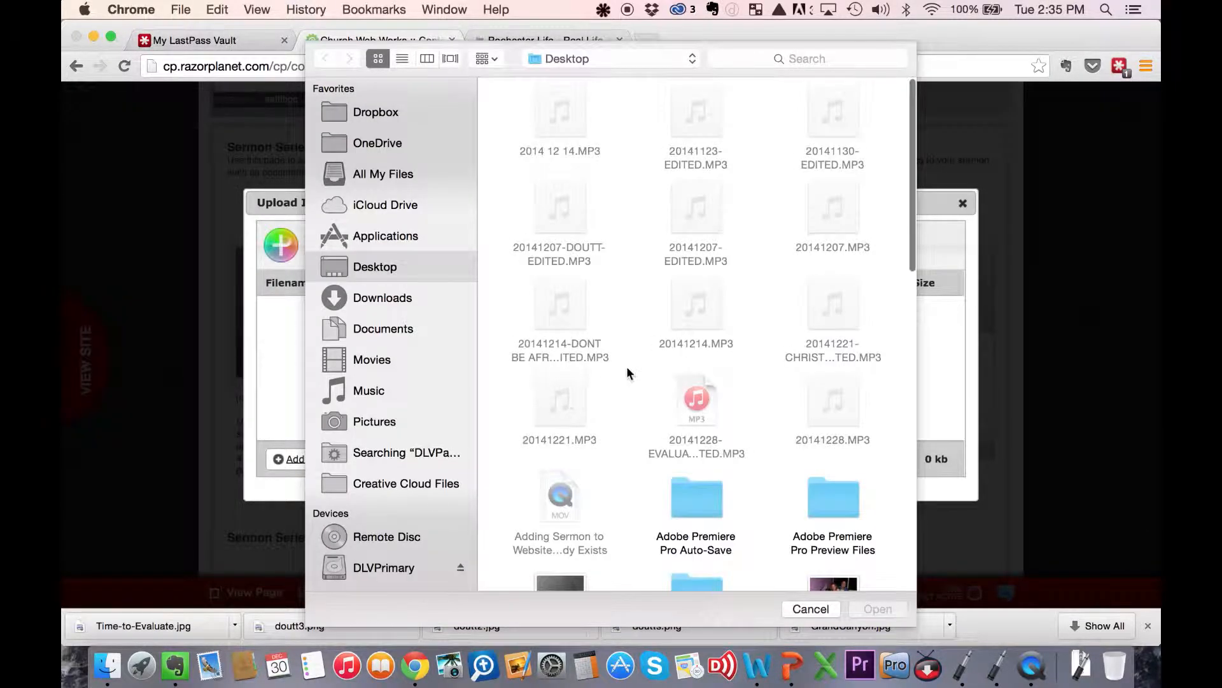
- Upload Time-to-Evaluate.jpg from the Desktop as the series image and shift its crop area slightly to the right
scroll(666, 436, down, 10)
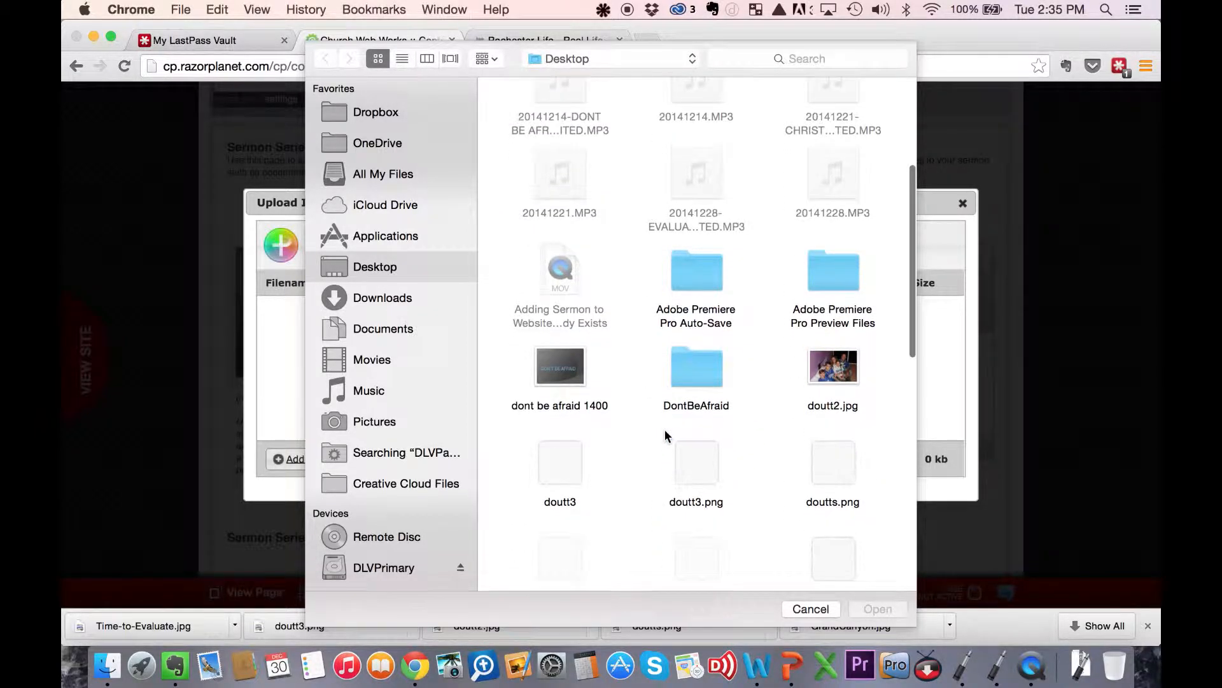
scroll(666, 436, down, 15)
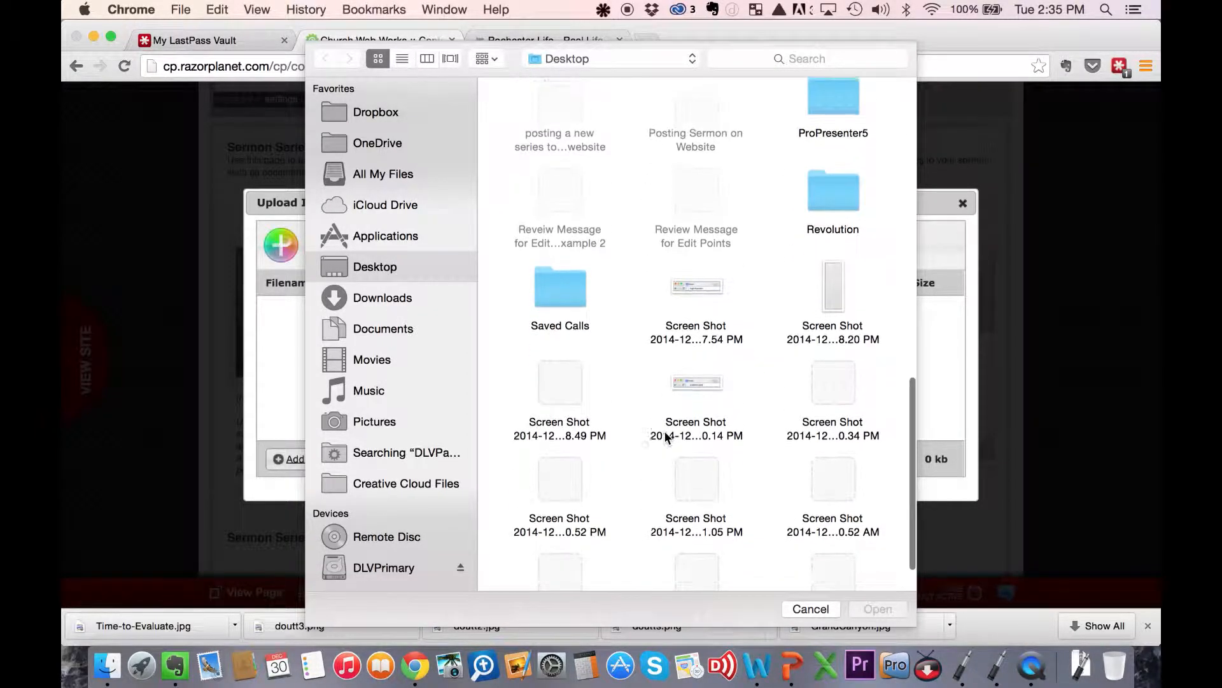
scroll(666, 435, up, 6)
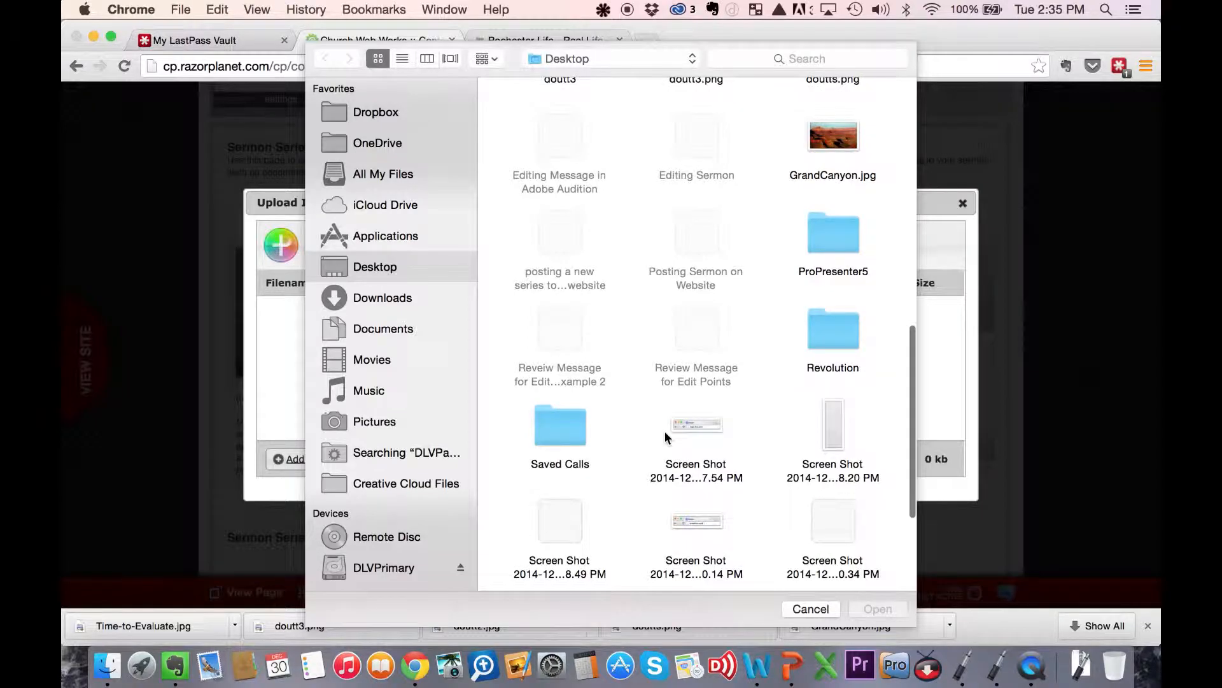
scroll(666, 435, down, 6)
scroll(666, 435, up, 5)
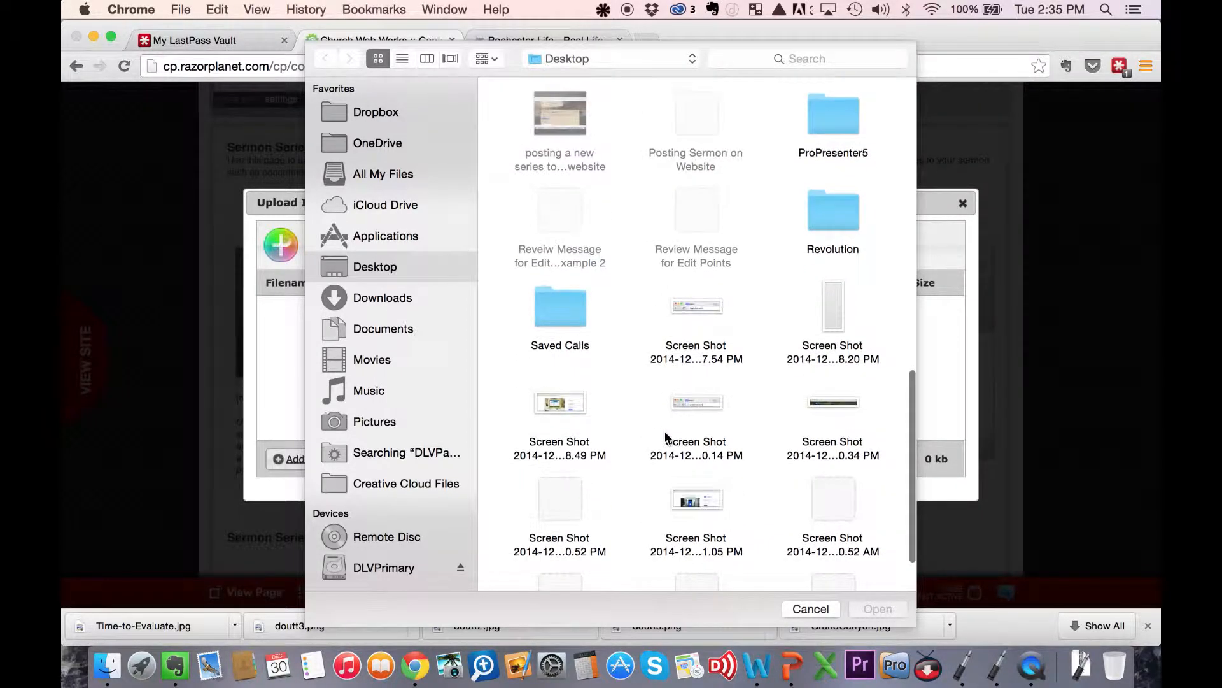
scroll(666, 436, up, 3)
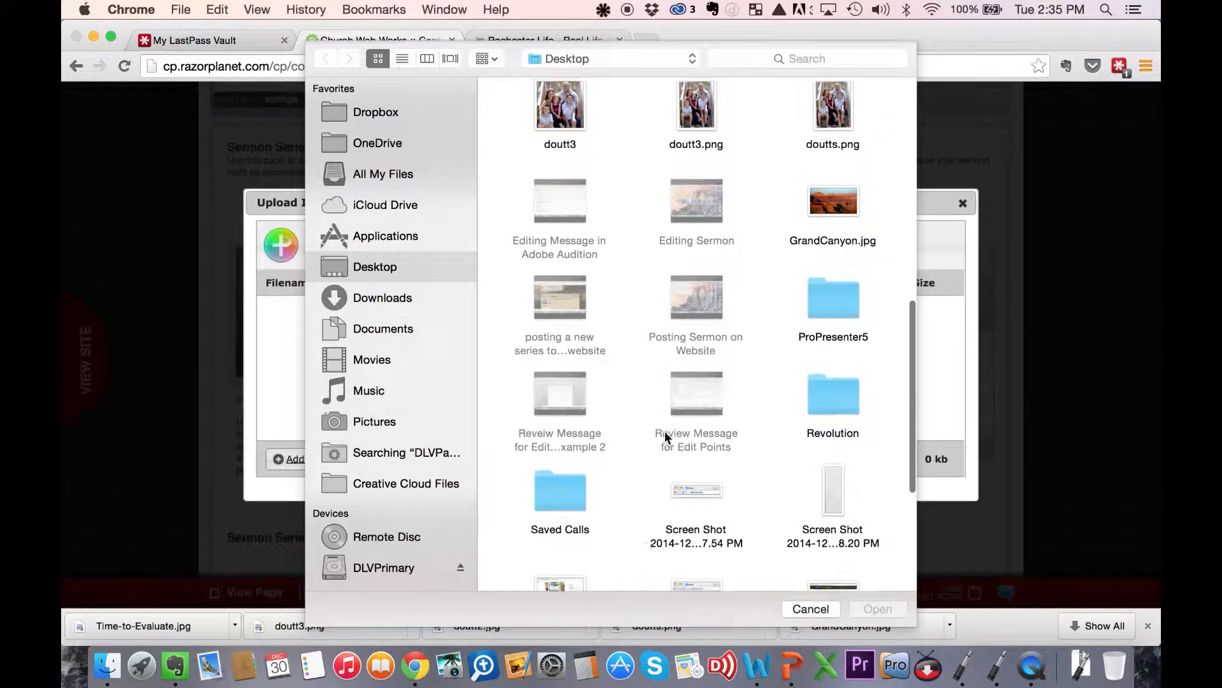
scroll(666, 435, down, 4)
scroll(666, 435, down, 4)
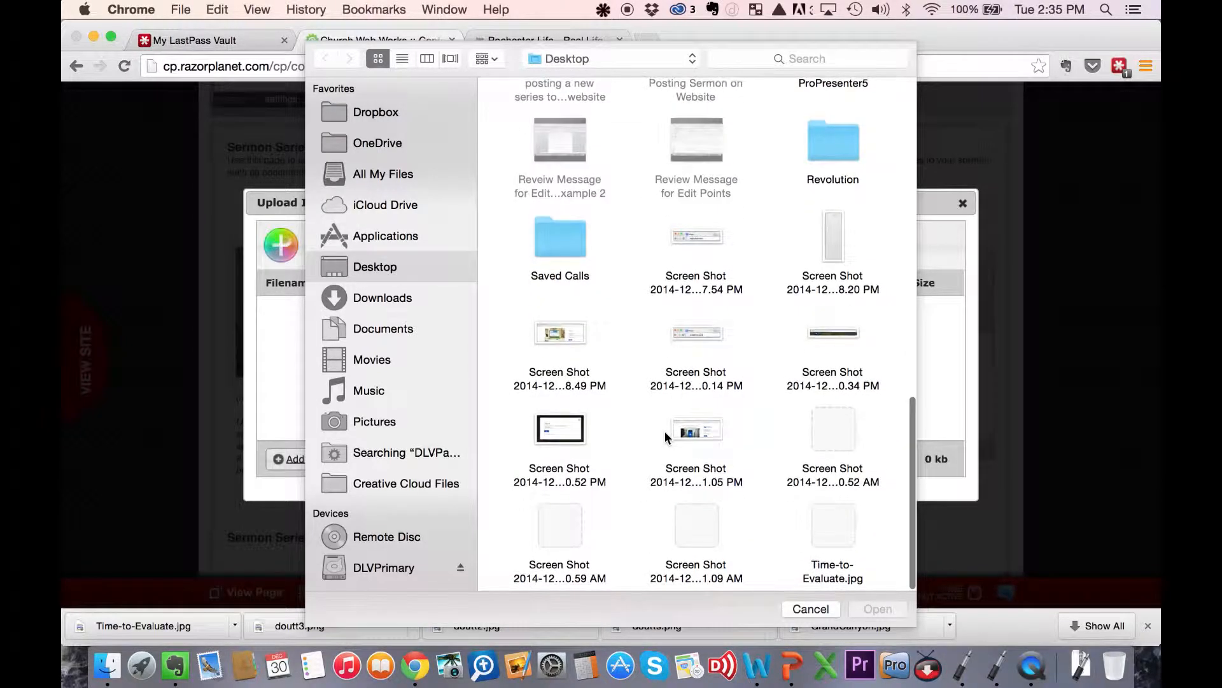
click(834, 528)
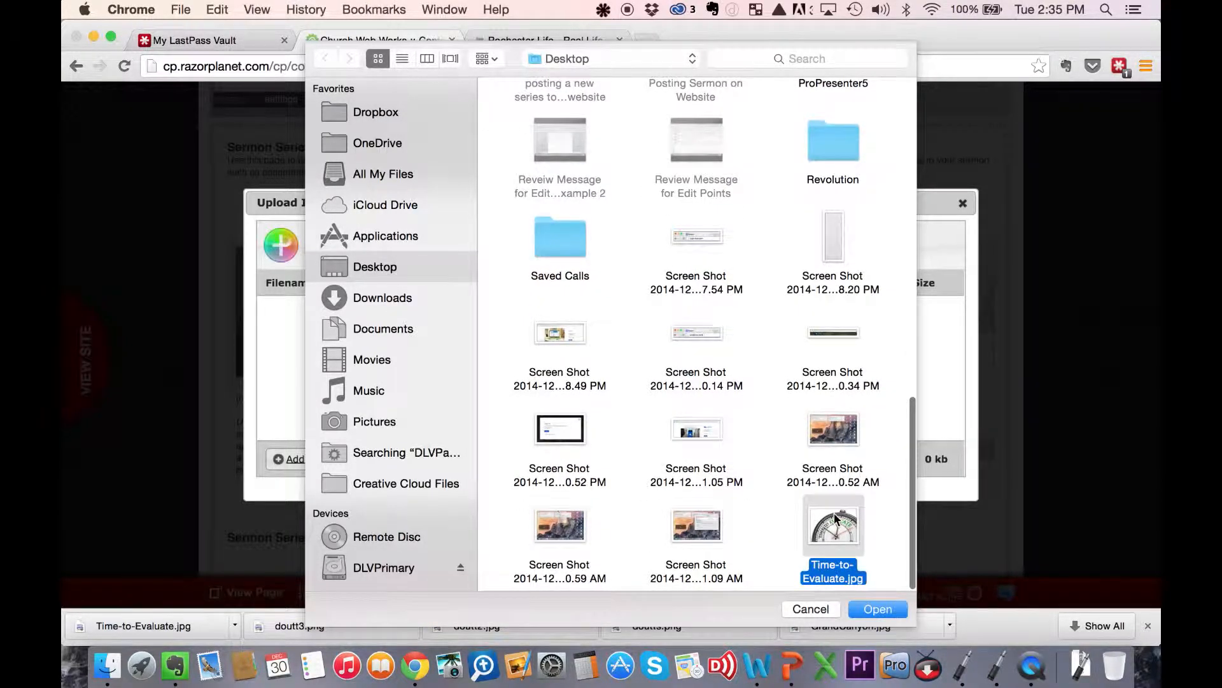
click(882, 609)
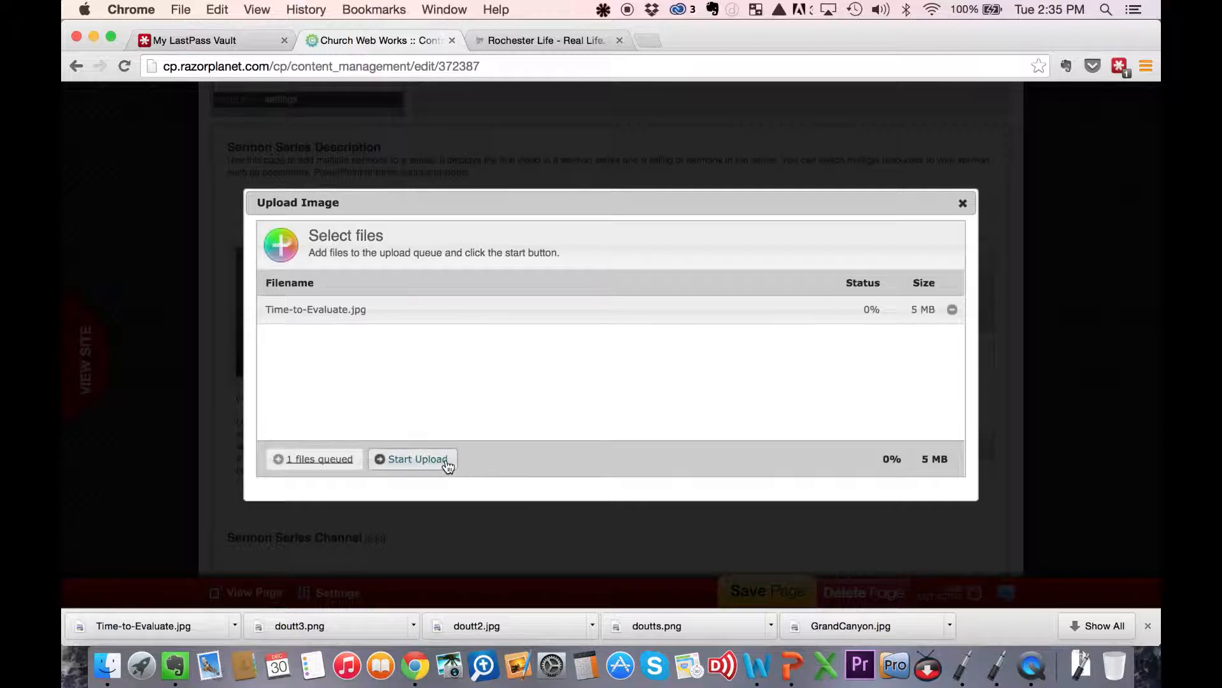
click(440, 459)
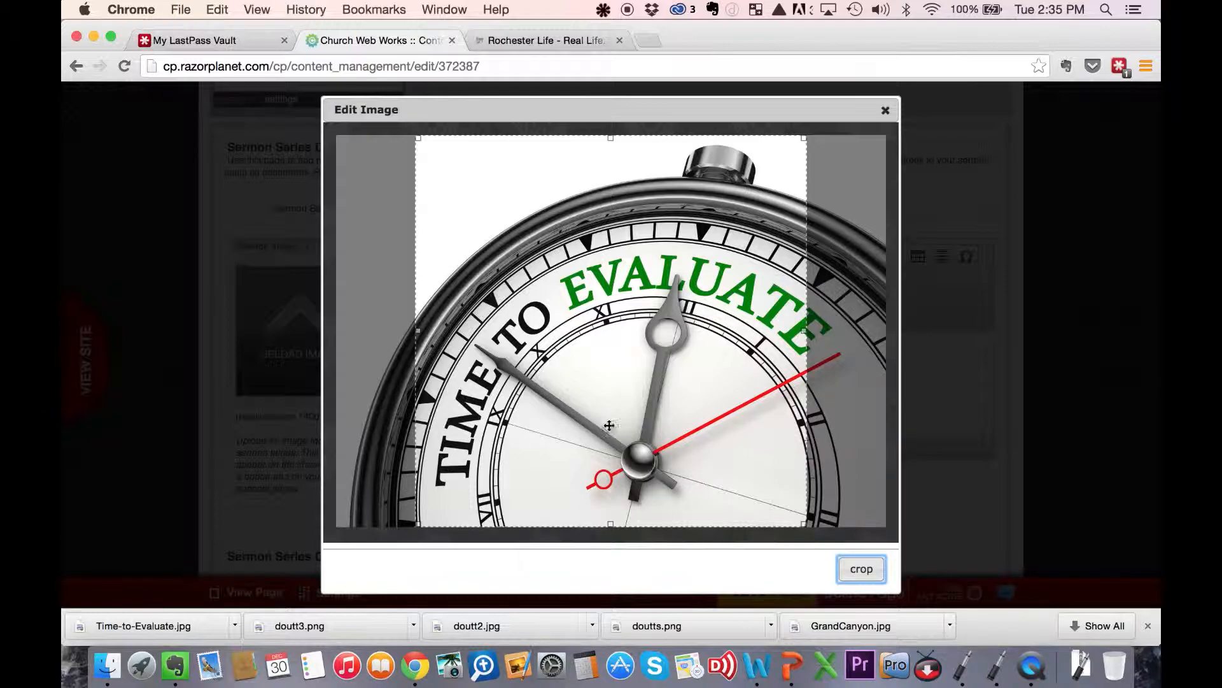
drag(769, 379, 790, 378)
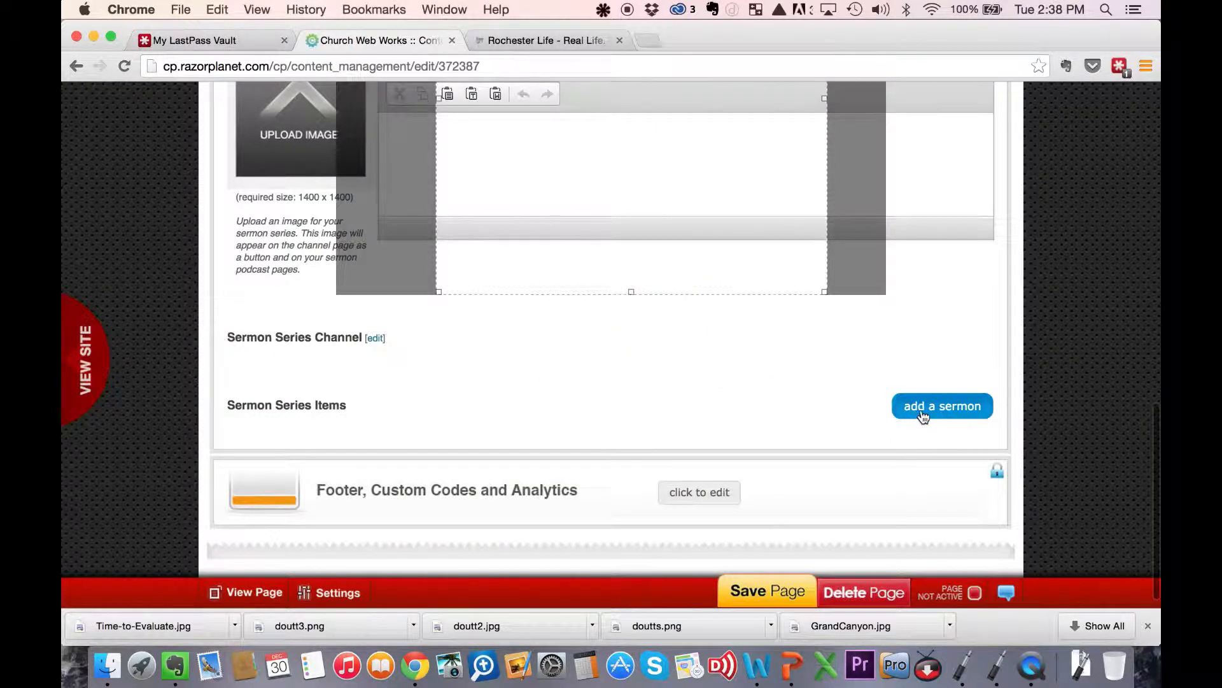
- Add a new sermon to the series and save its name as "Evaluation Time"
click(922, 412)
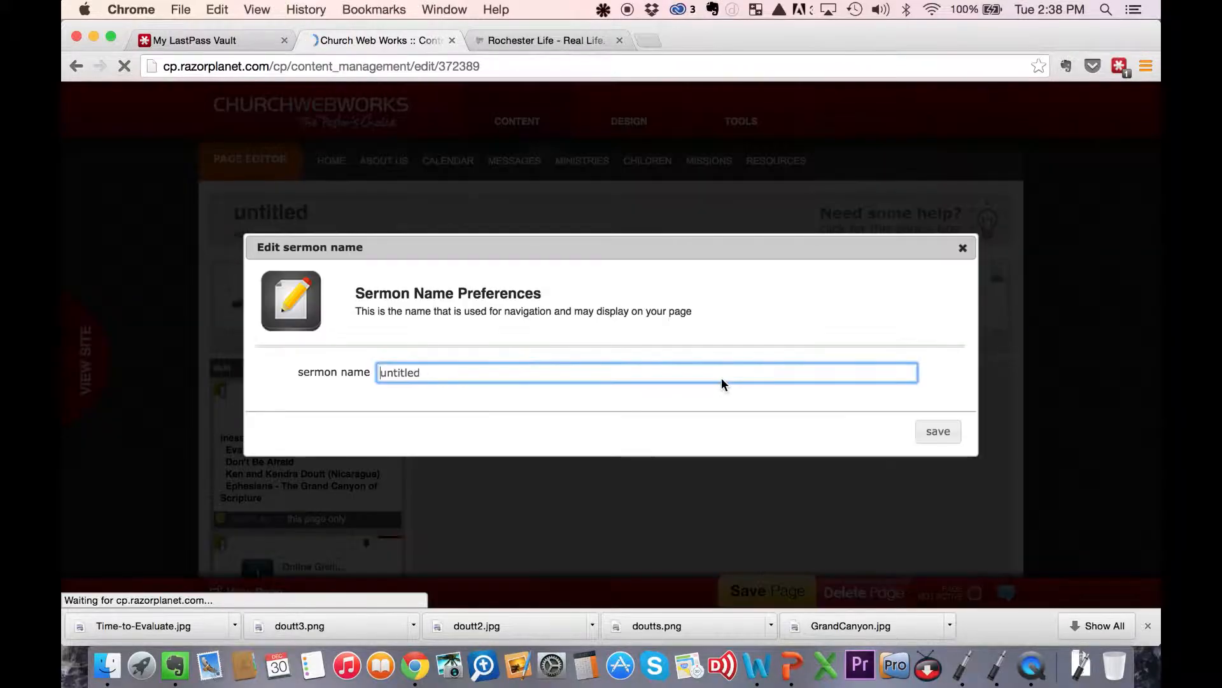
text(Evaluati)
text(on Time)
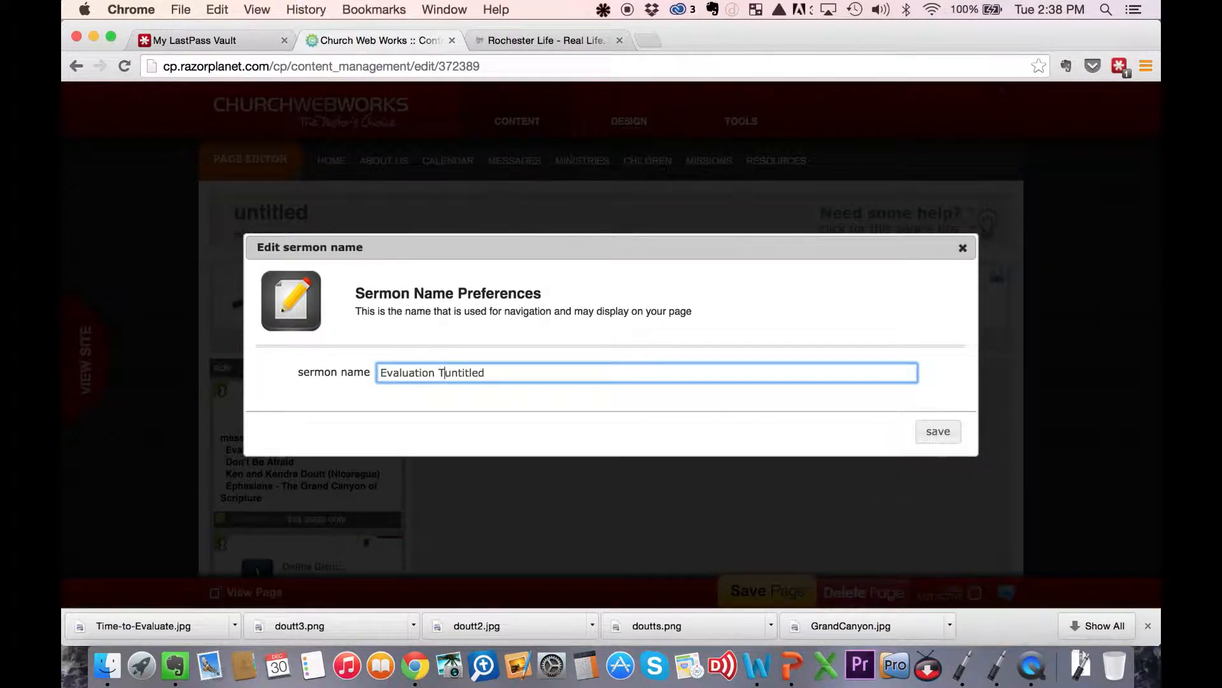
key(shift+End)
key(Delete)
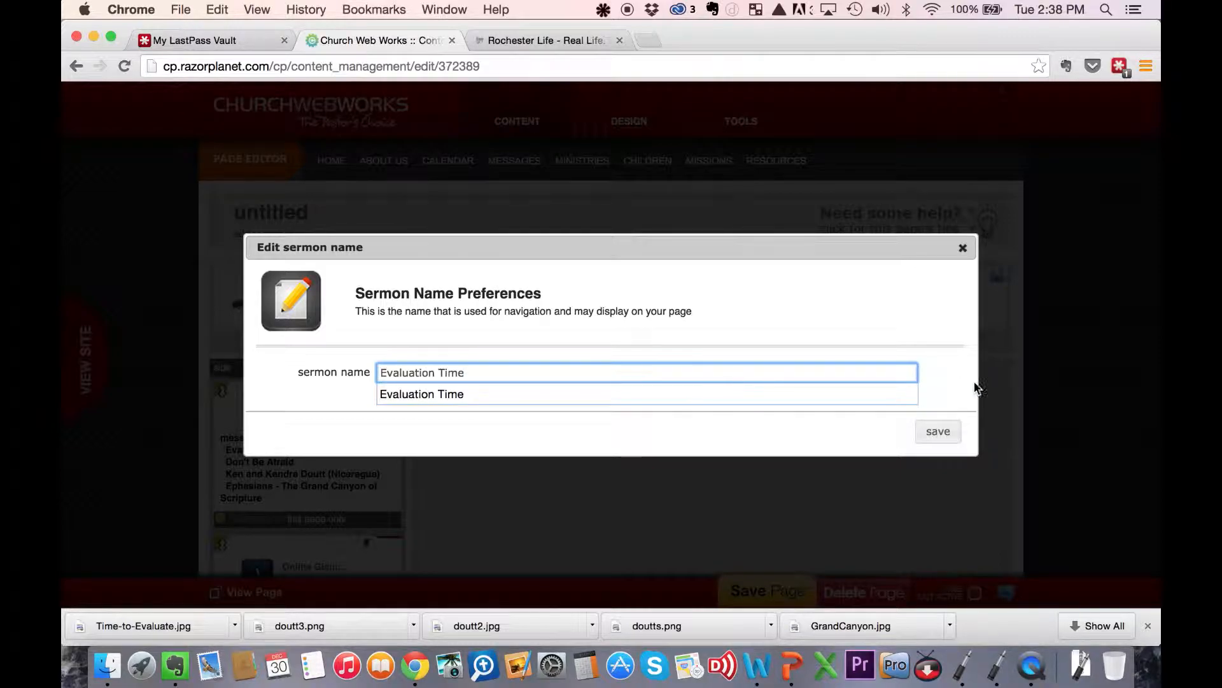
click(941, 431)
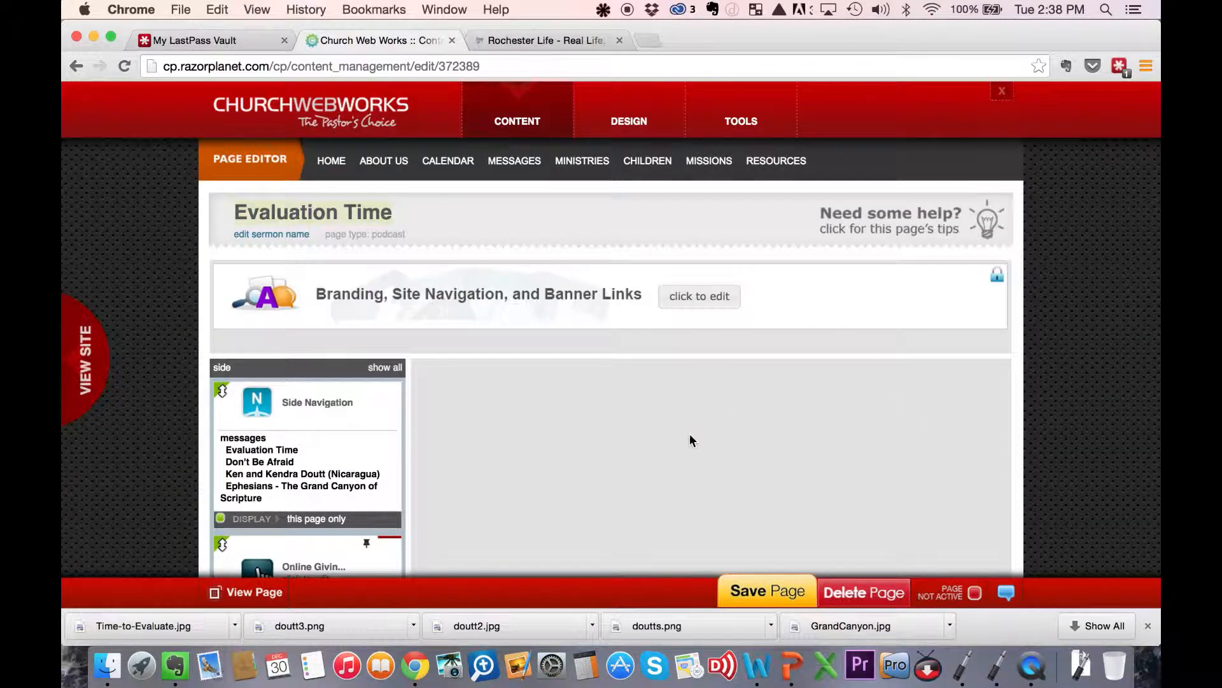
- Upload the 20141228 Evaluation Time edited MP3 from the Desktop as the sermon's audio
scroll(690, 439, down, 10)
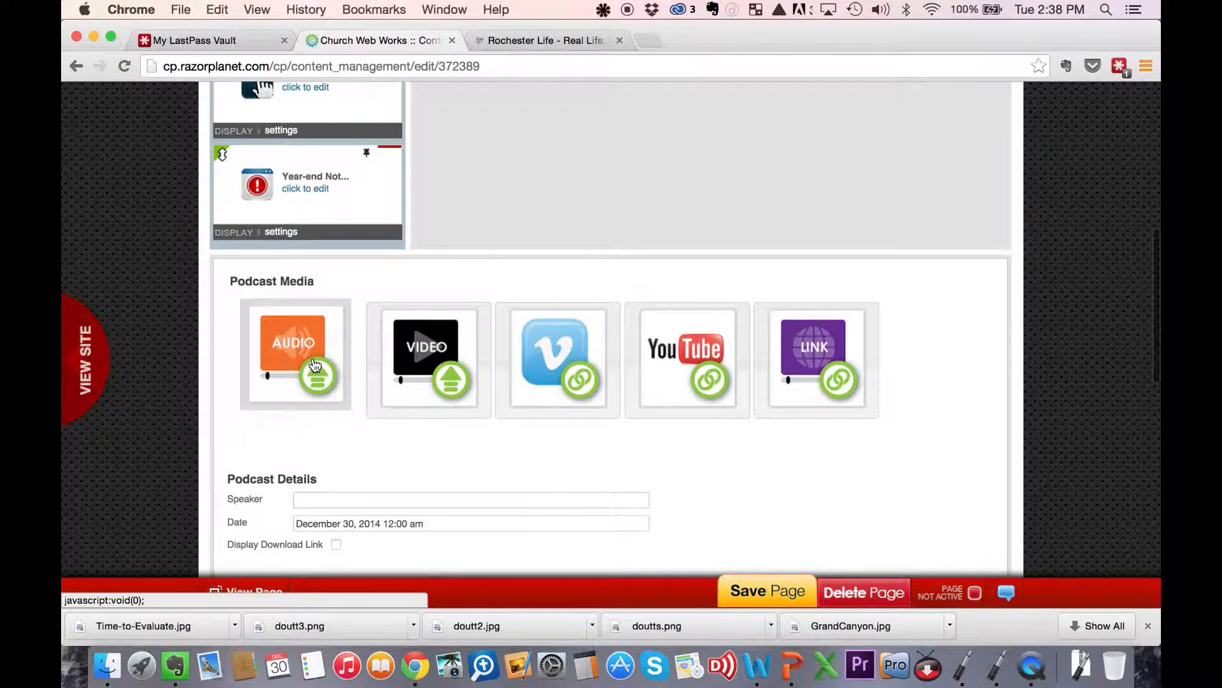
click(314, 365)
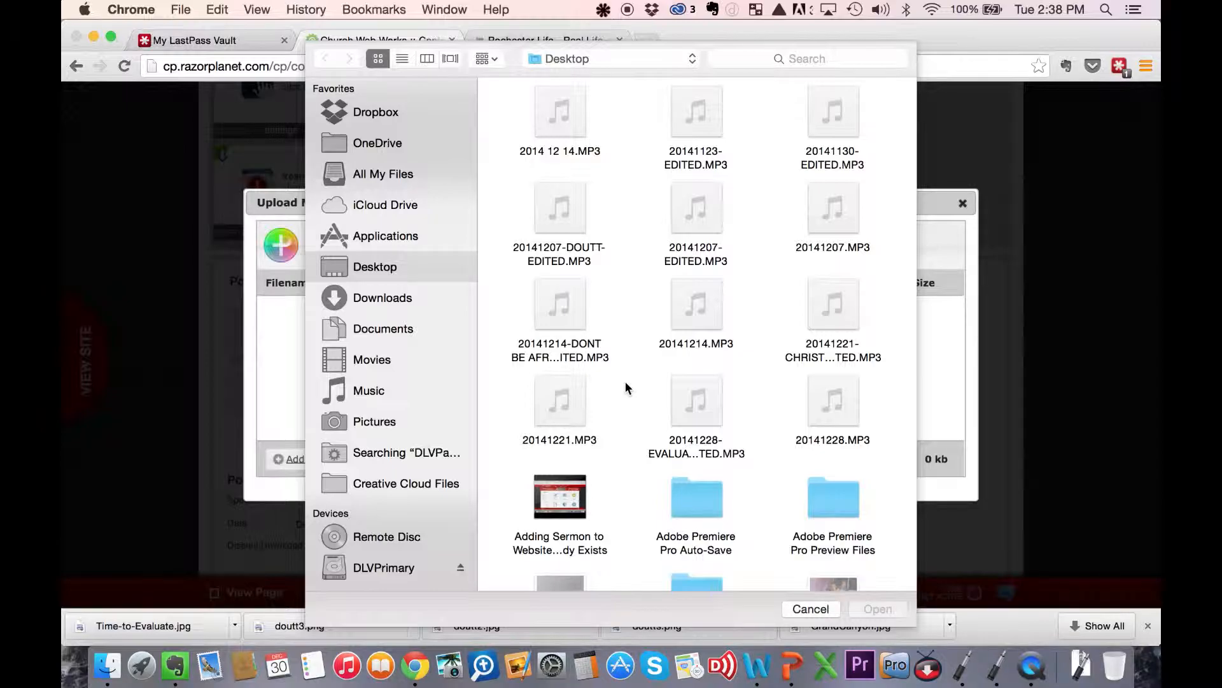
click(698, 407)
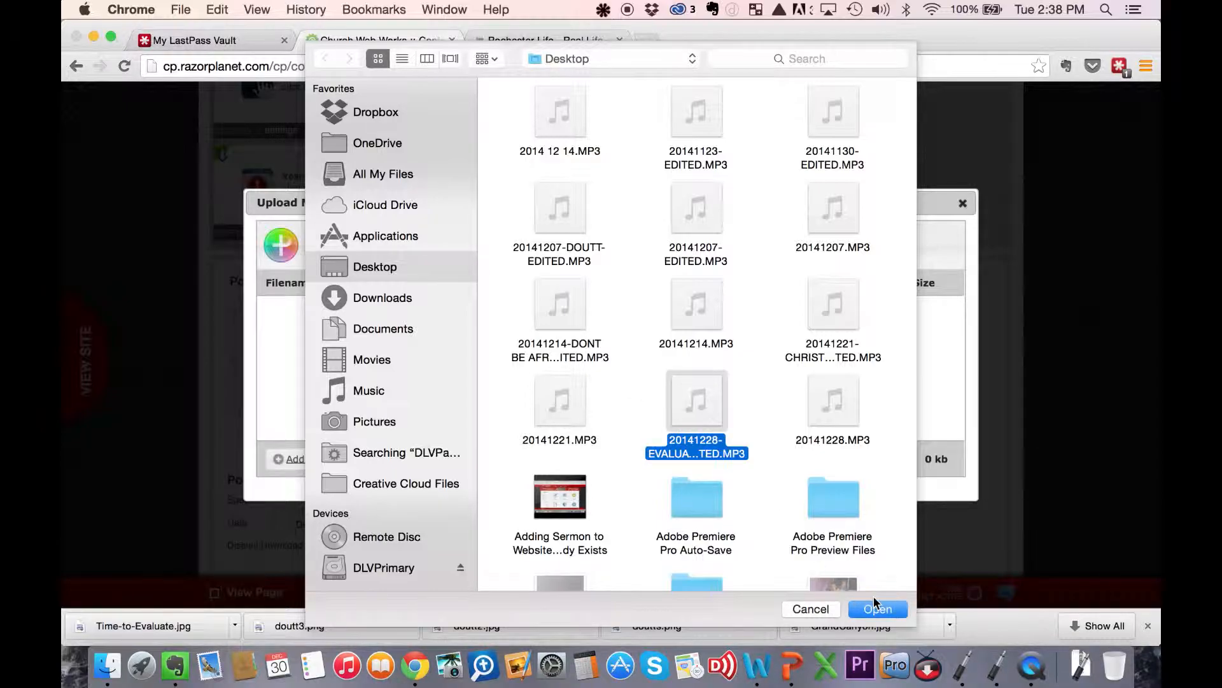
click(877, 609)
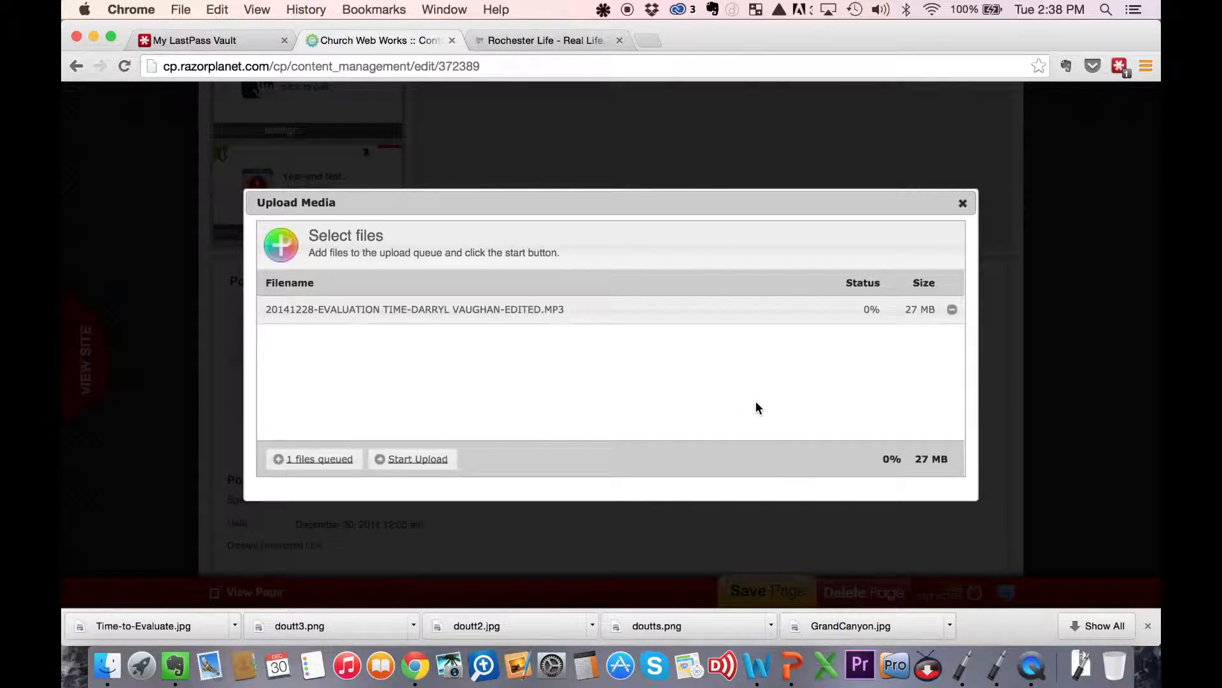
click(429, 457)
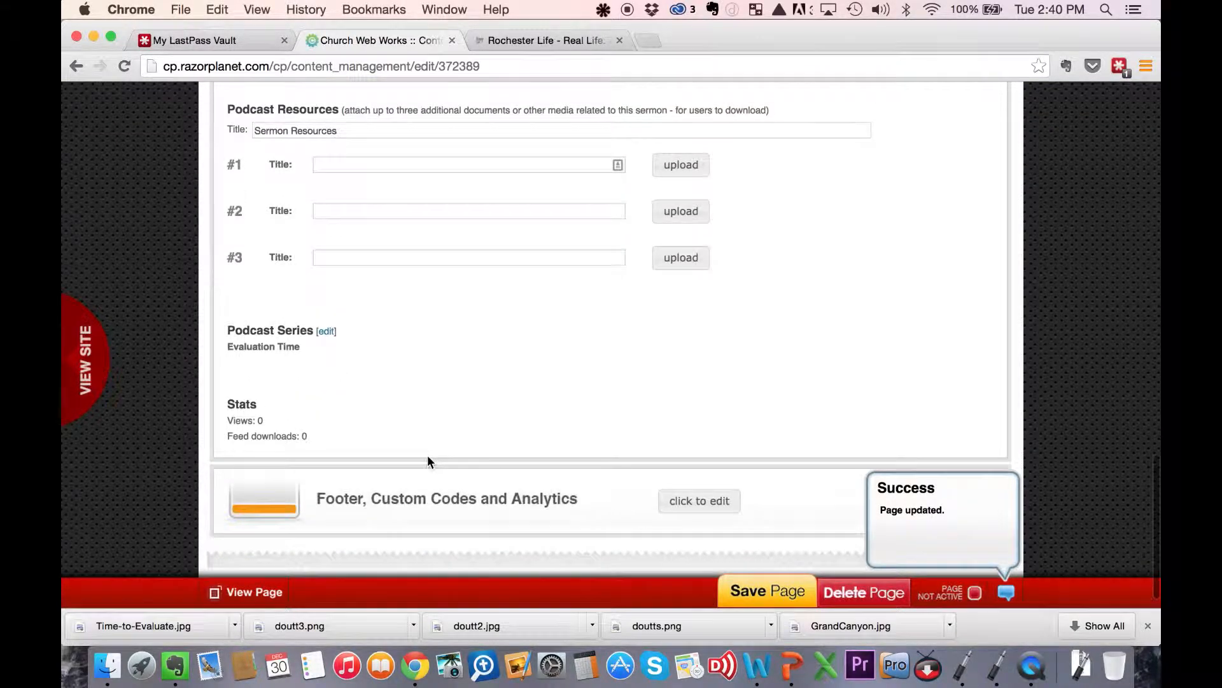
- Fill in the podcast details with the speaker's name and Associate Pastor title, date December 28, 2014 10:00 am, and the download link displayed
scroll(428, 460, up, 5)
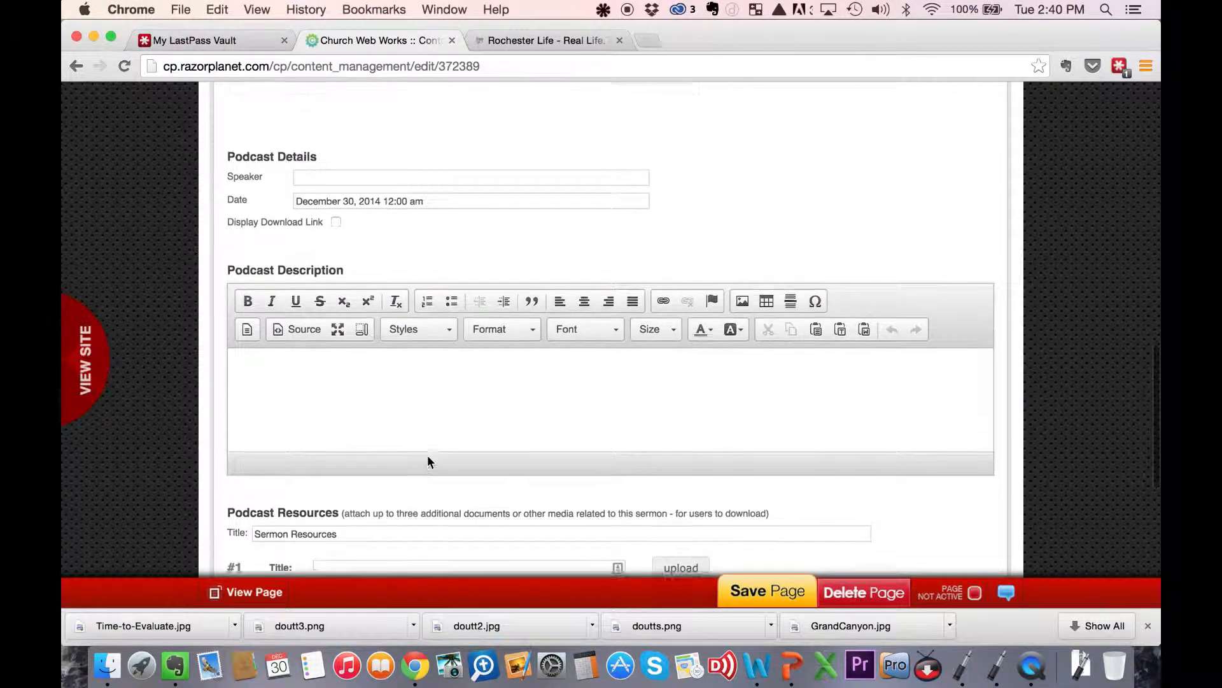
click(371, 376)
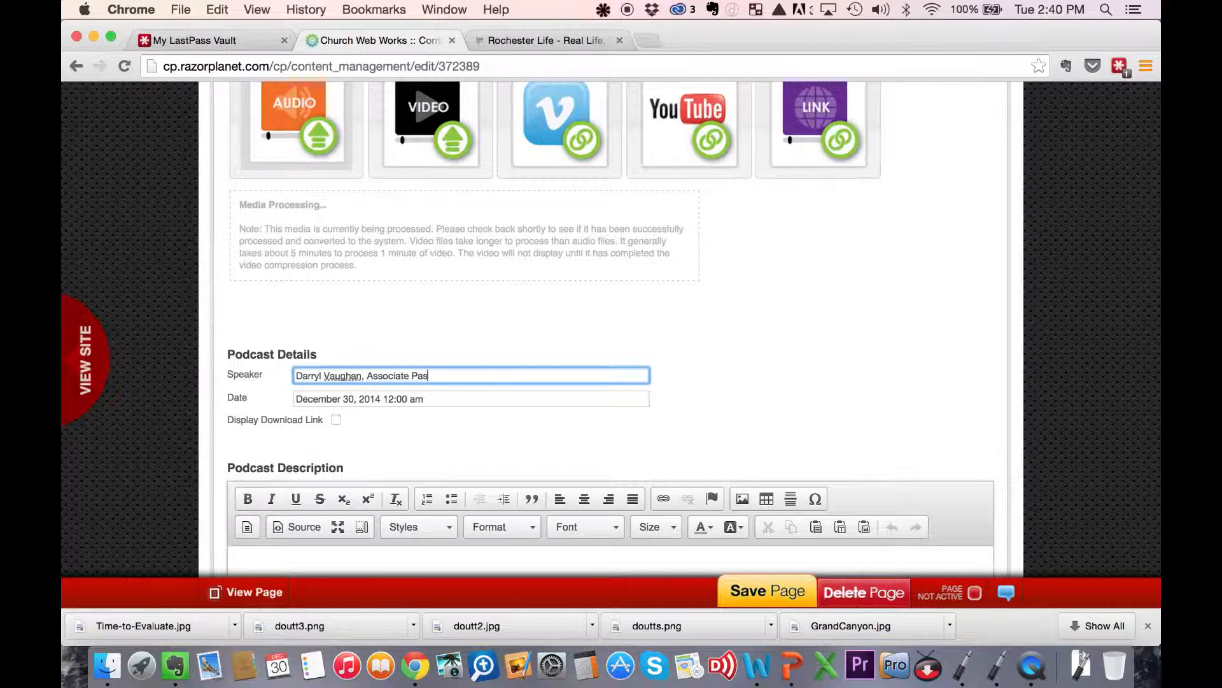
click(370, 399)
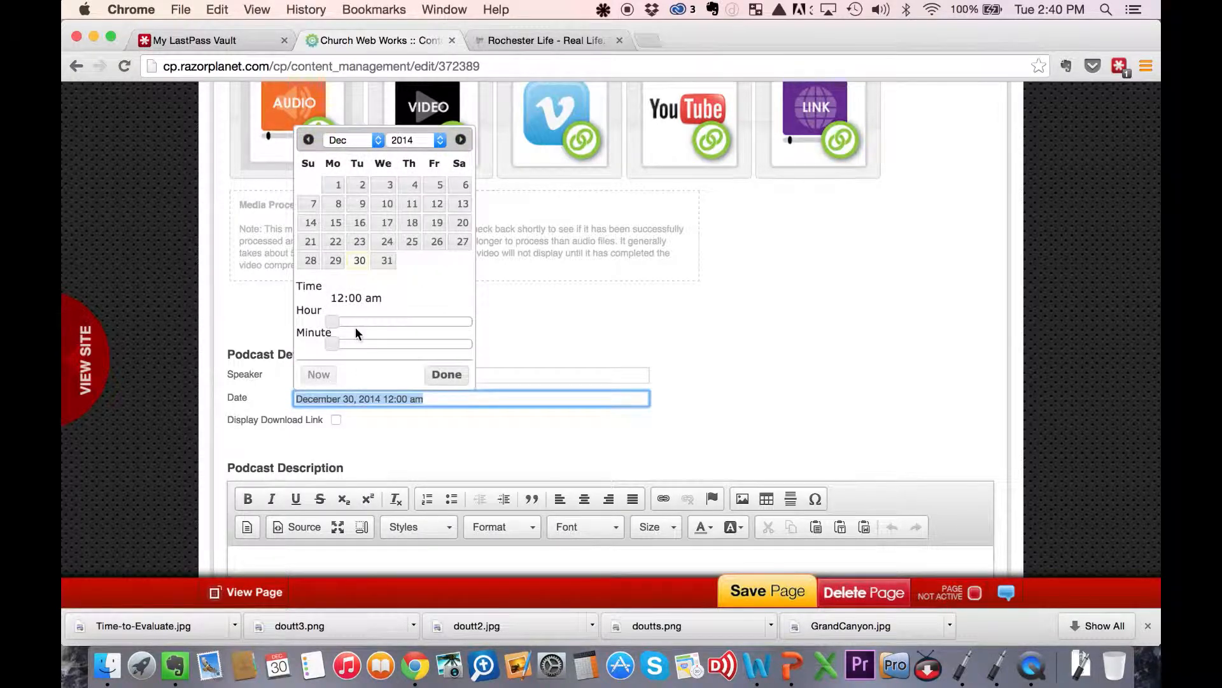
click(311, 261)
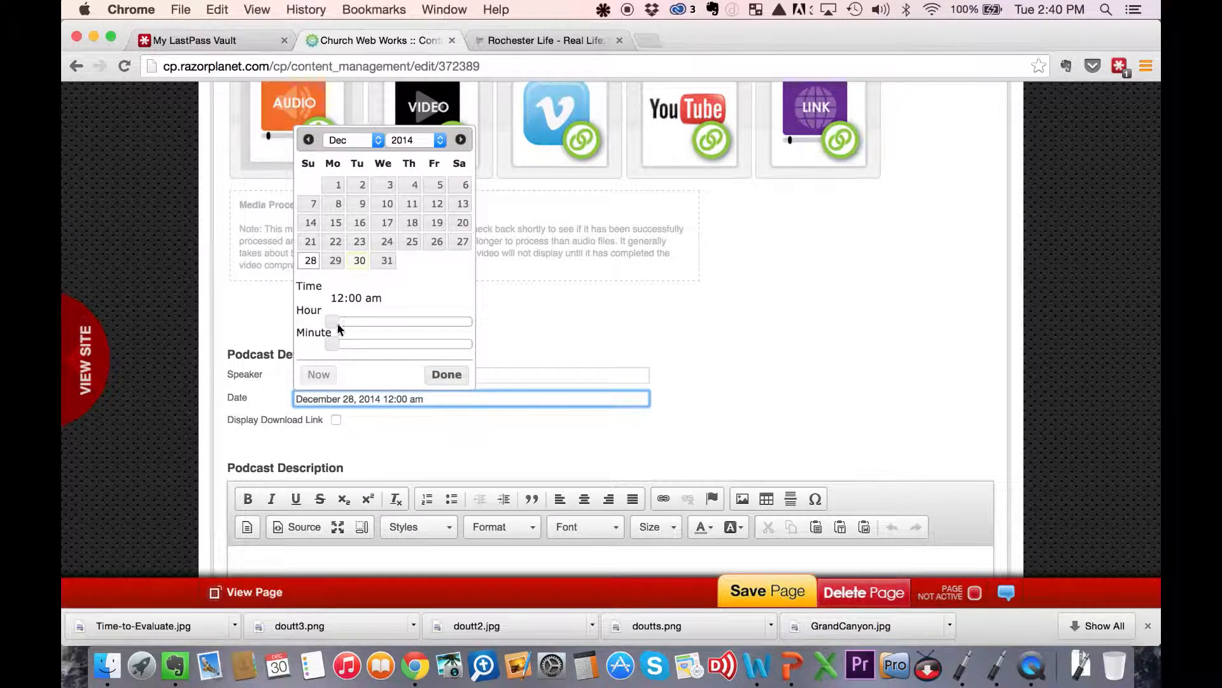
drag(338, 325, 400, 322)
click(446, 376)
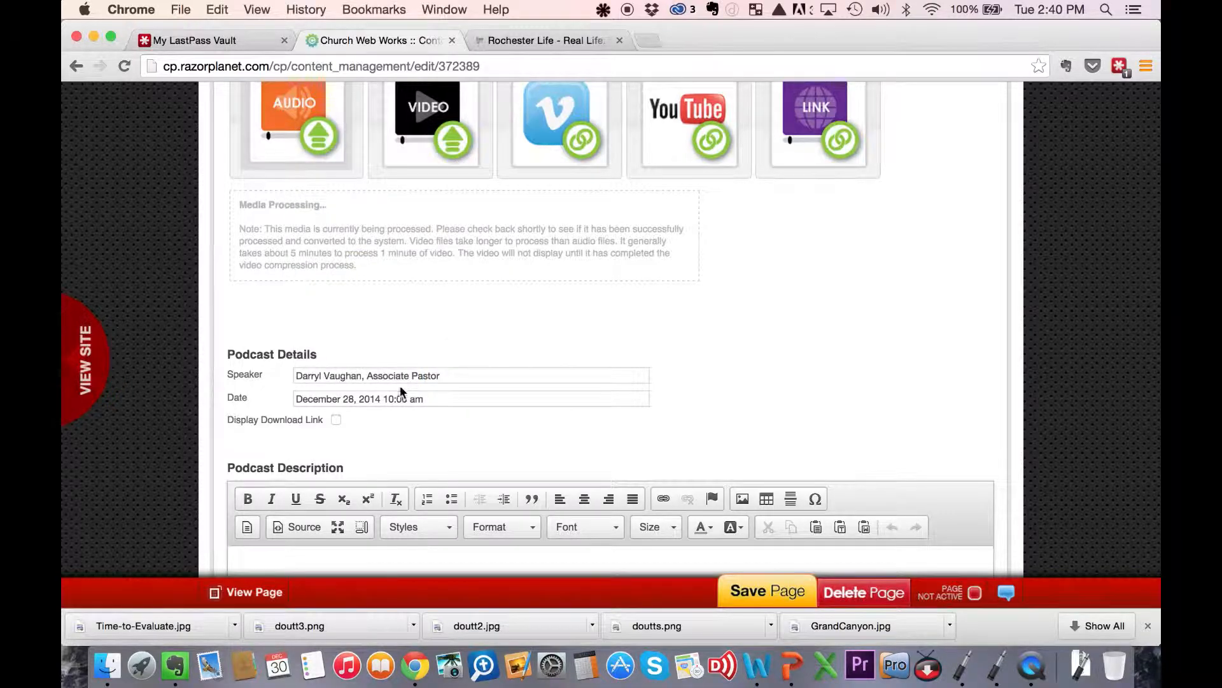
scroll(475, 453, down, 10)
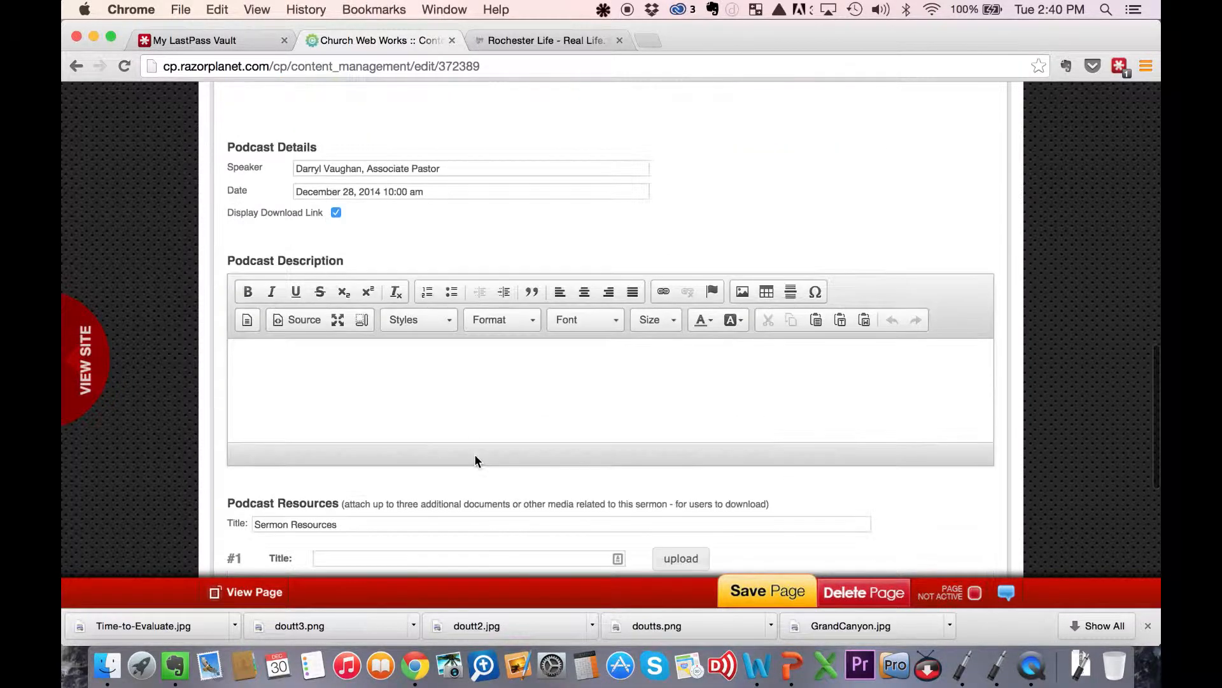
- Write two bullets in the Podcast Description recommending Bible.com or YouVersion for regular Bible reading and ScriptureTyper.com for memorizing scripture
scroll(475, 461, down, 1)
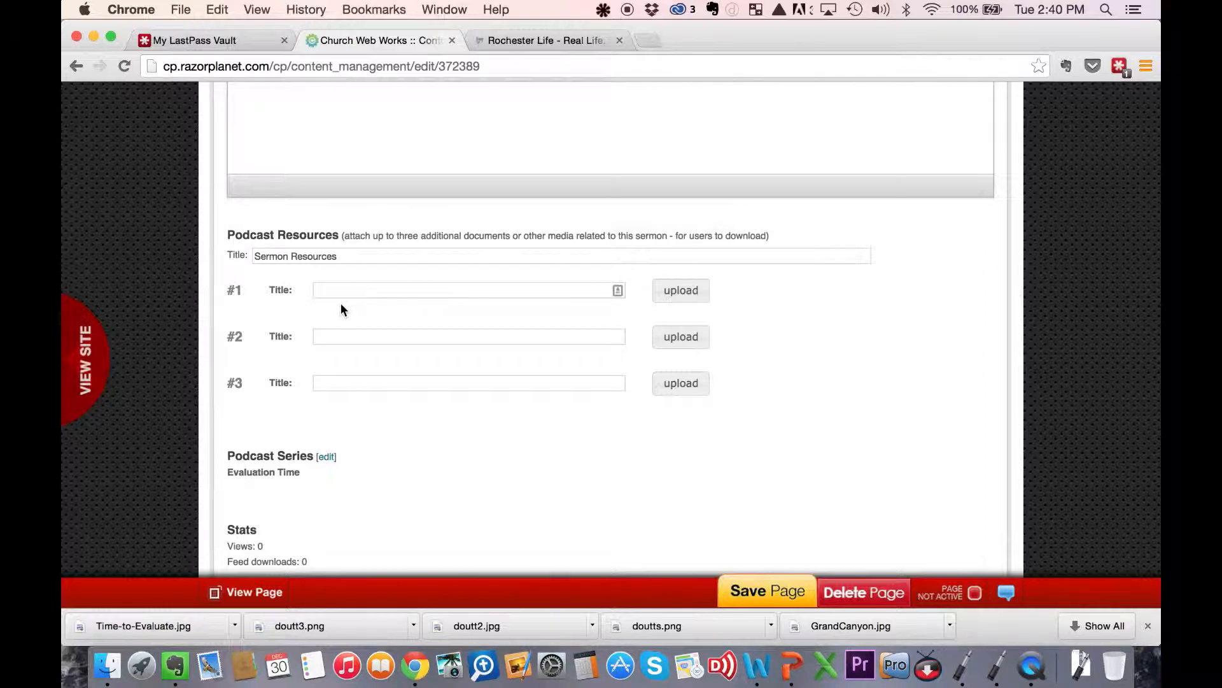
scroll(342, 310, down, 3)
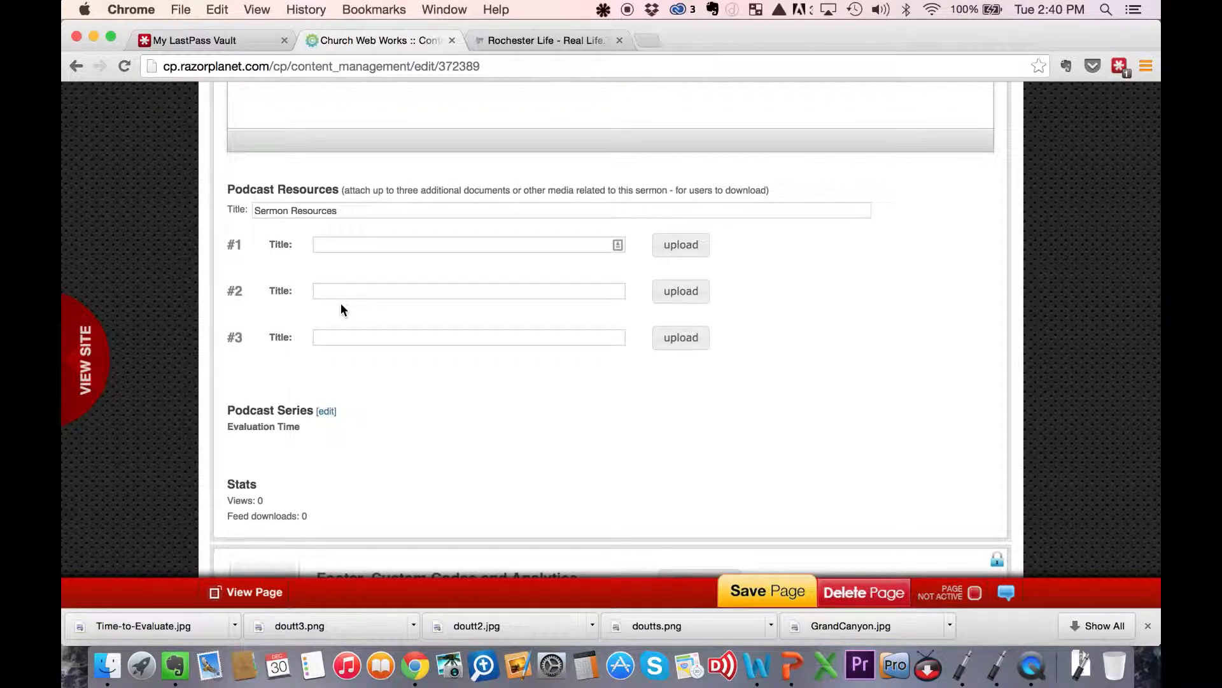
scroll(341, 310, up, 5)
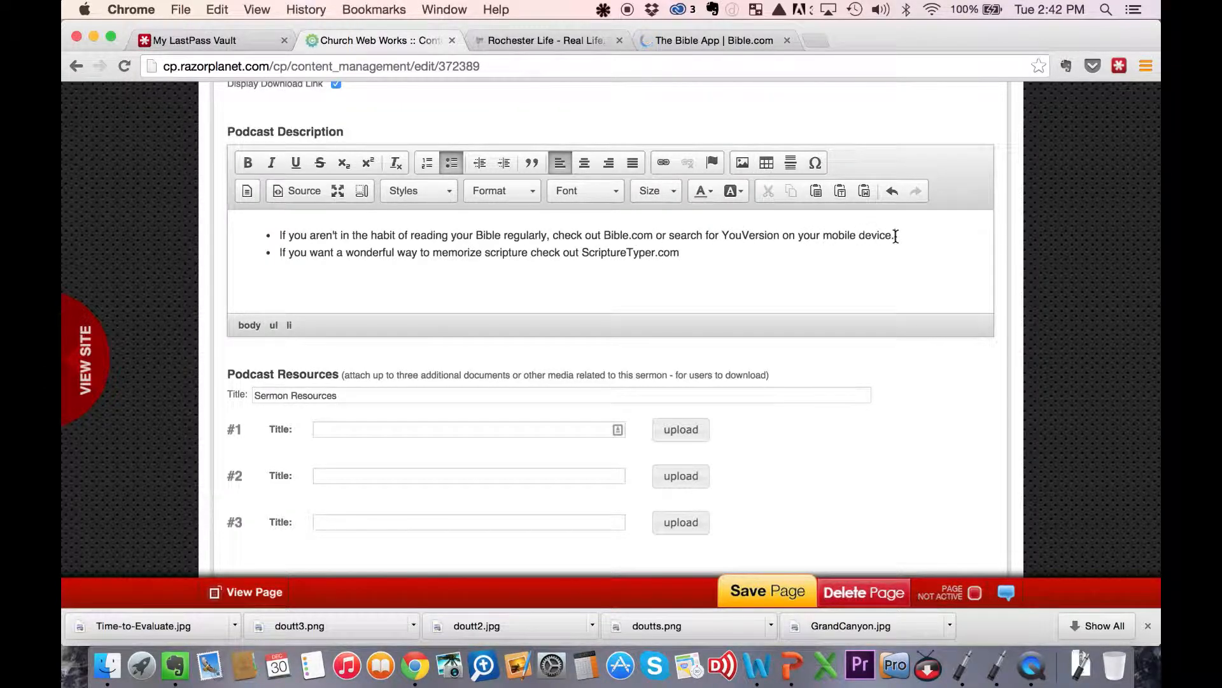
drag(896, 236, 276, 229)
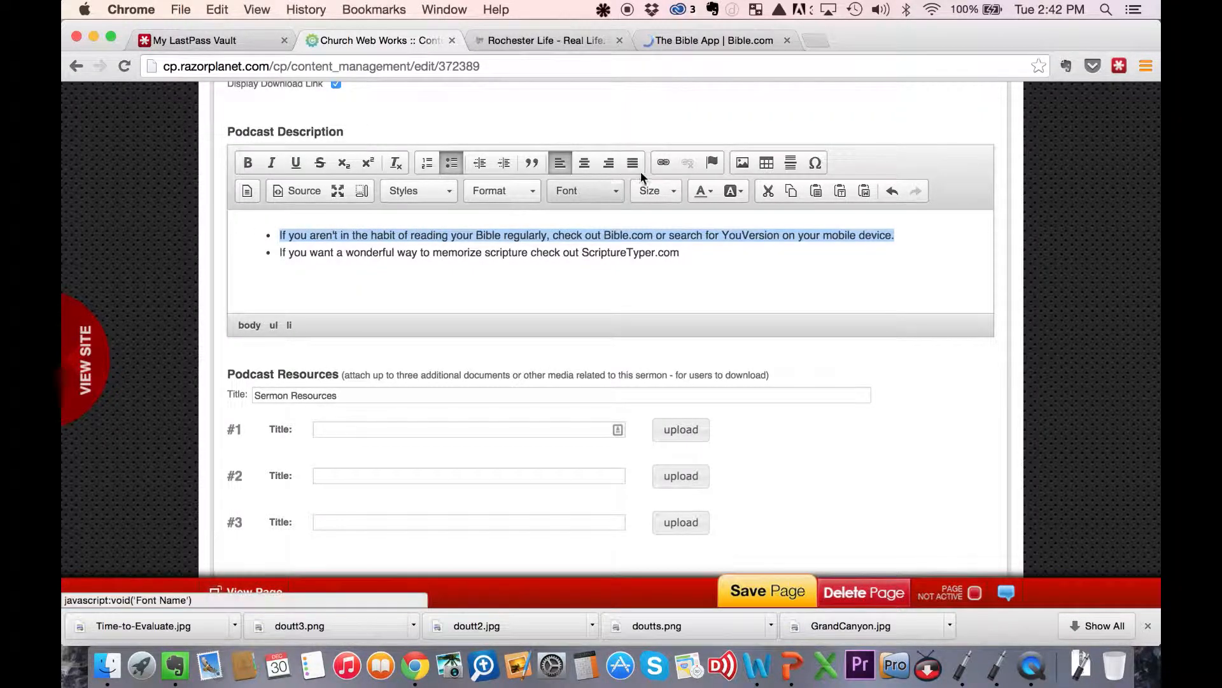
click(662, 157)
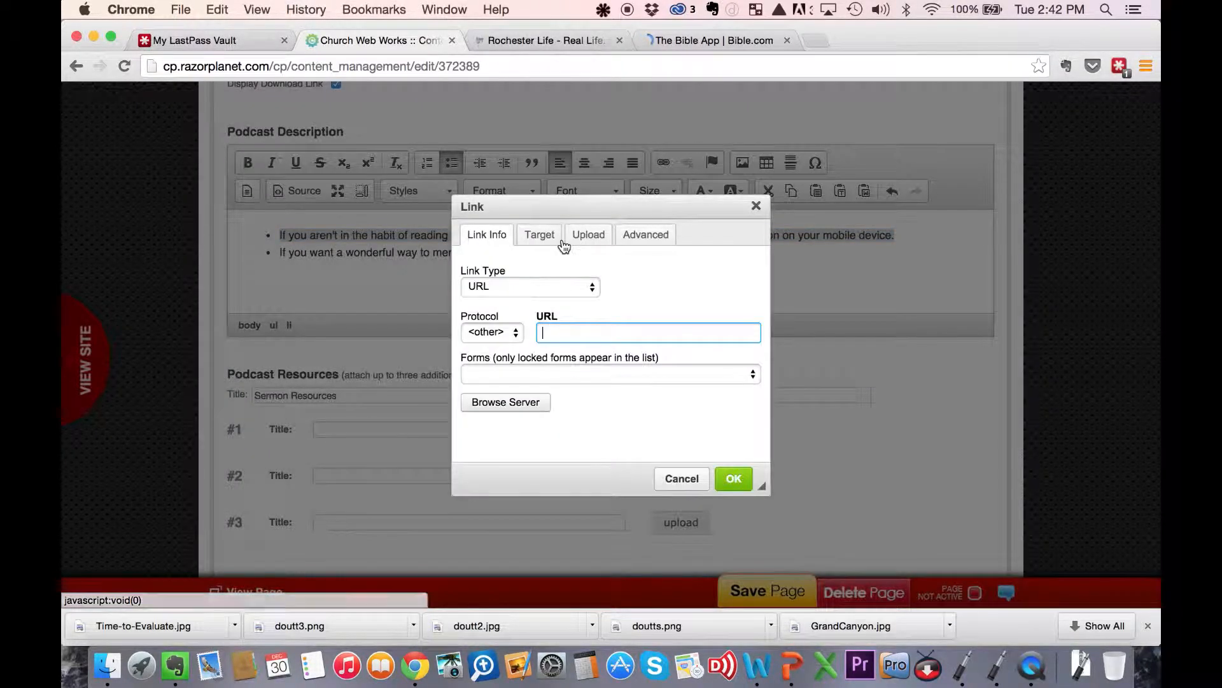
text(www.bible.com/)
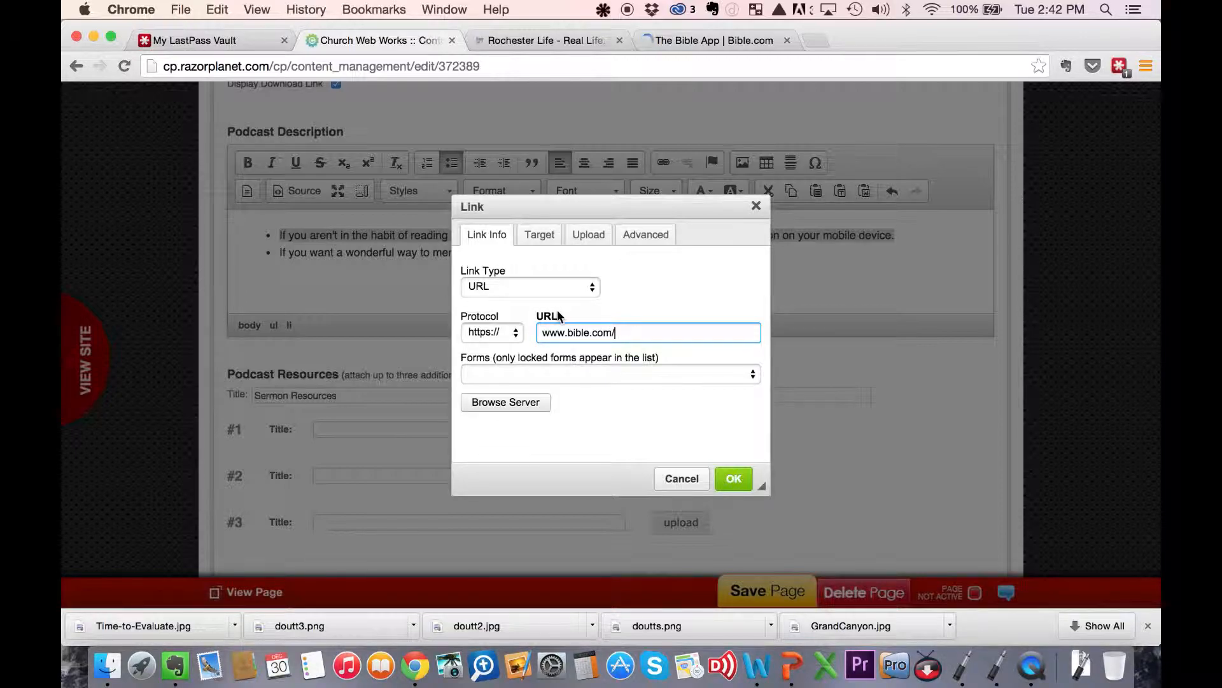
click(734, 480)
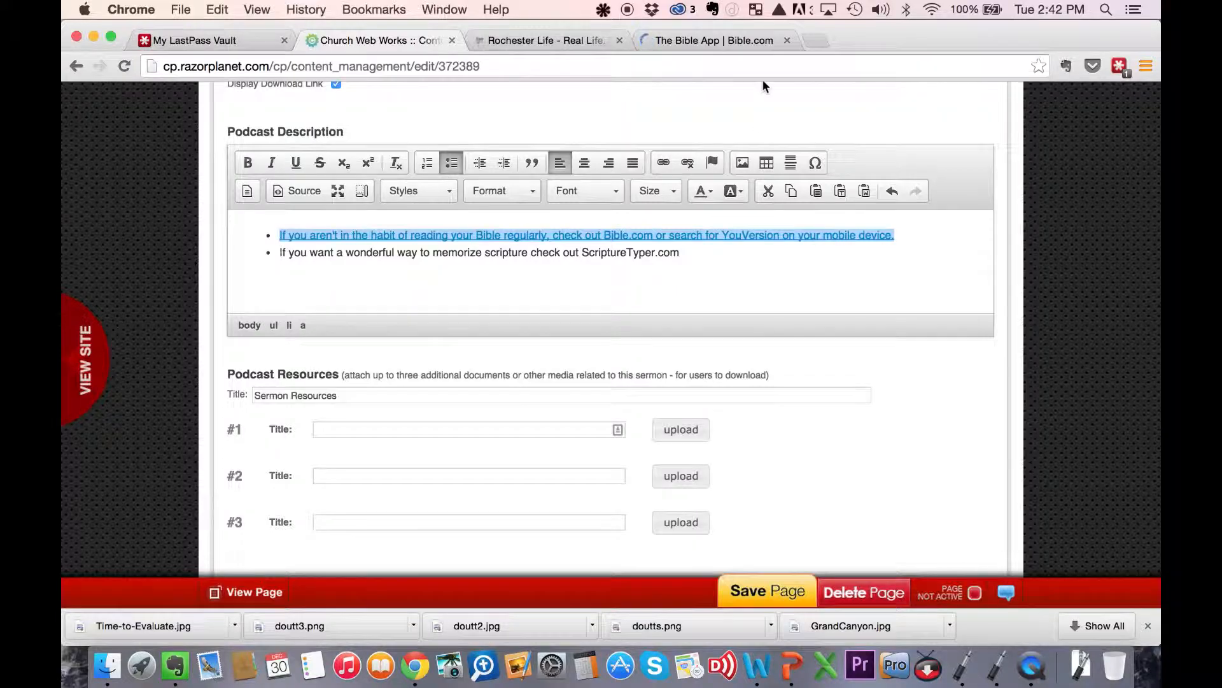
- Load scripturetyper.com in place of the Bible.com page and copy its web address
click(750, 37)
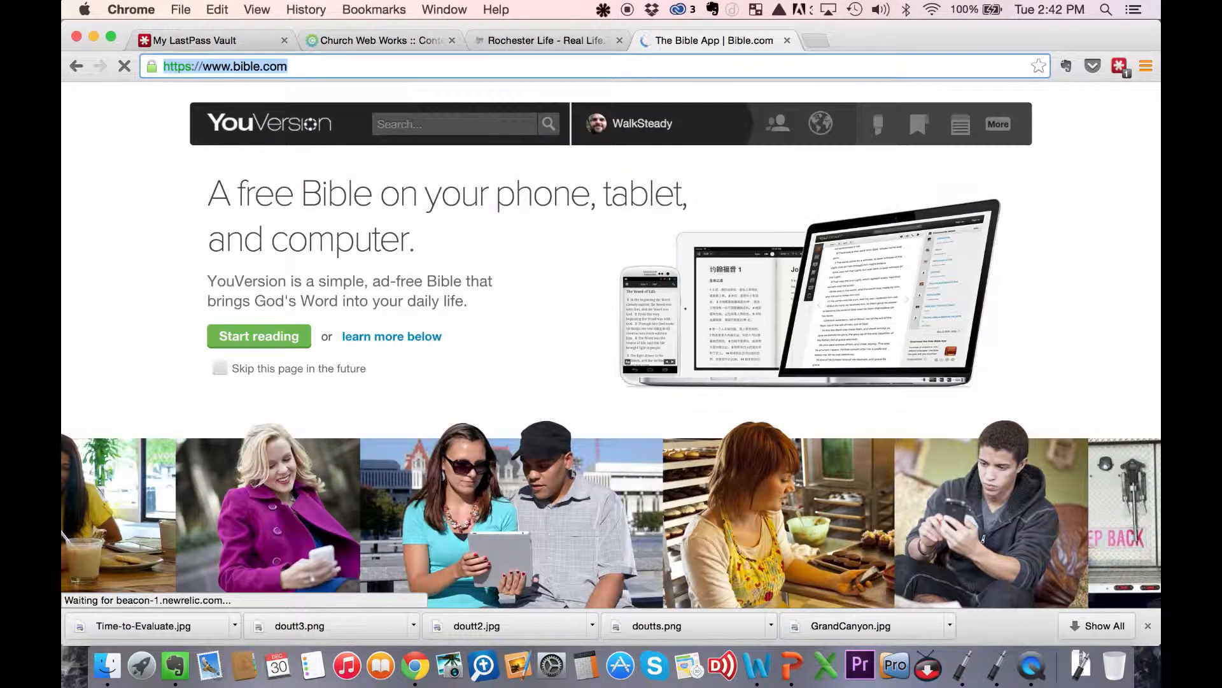
text(scripturetyper)
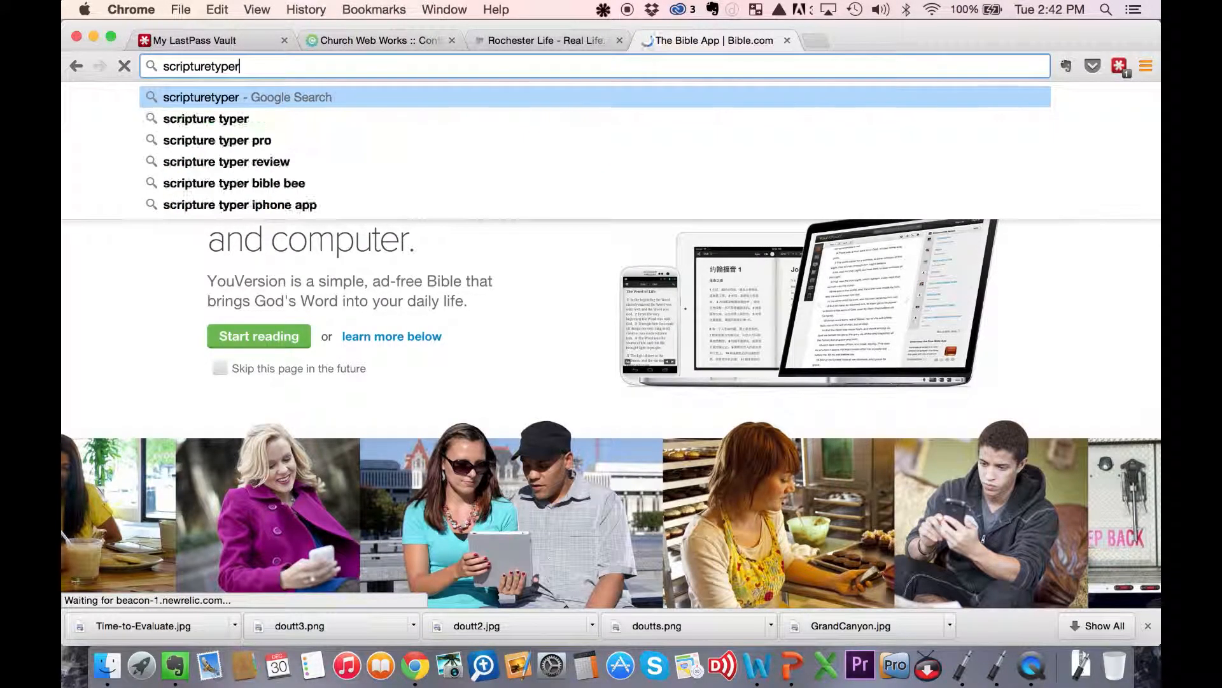
text(.com)
key(Return)
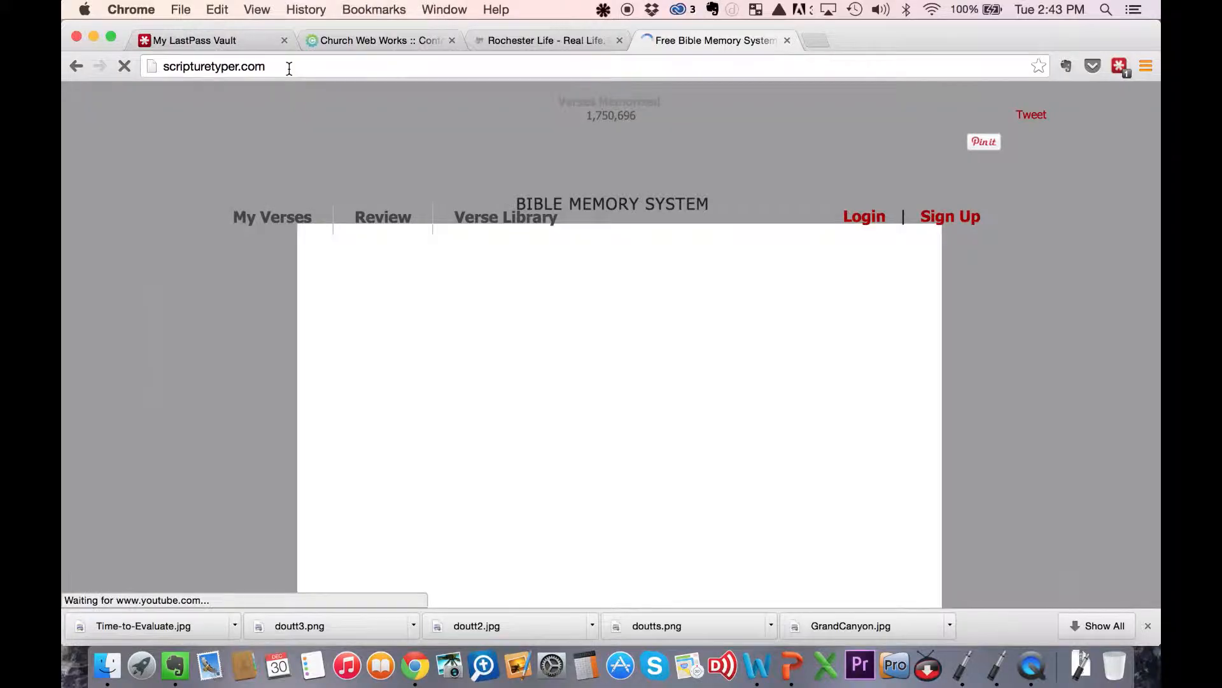
drag(290, 68, 164, 76)
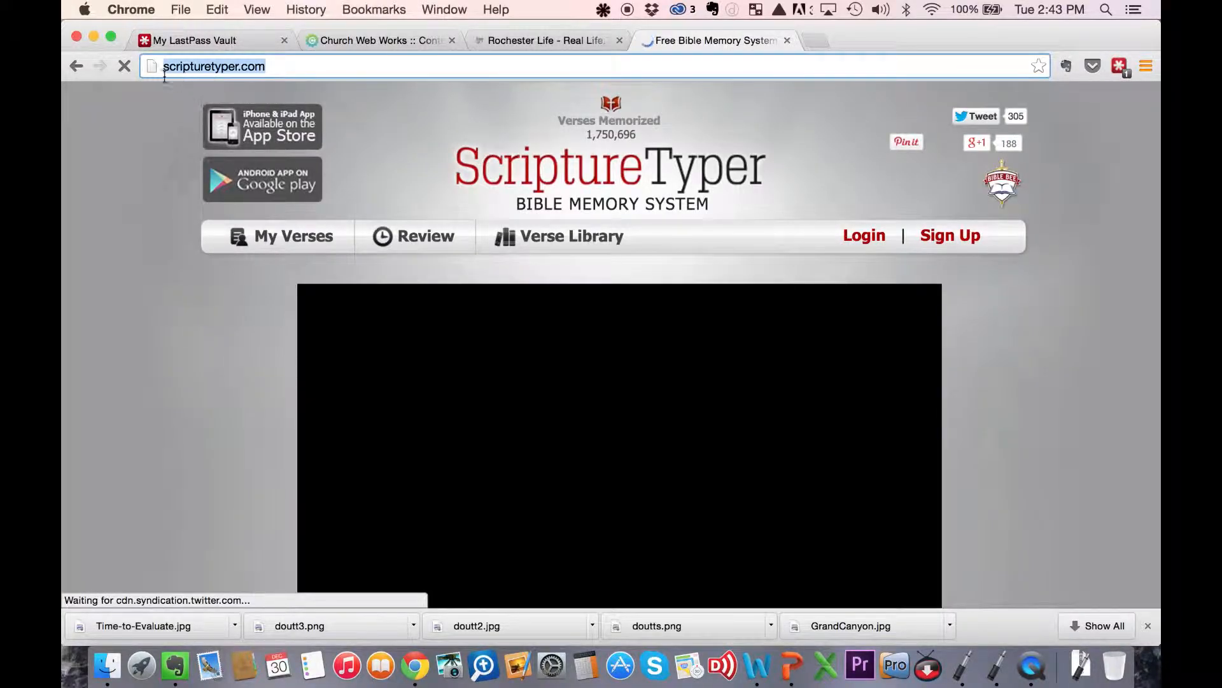
right_click(217, 65)
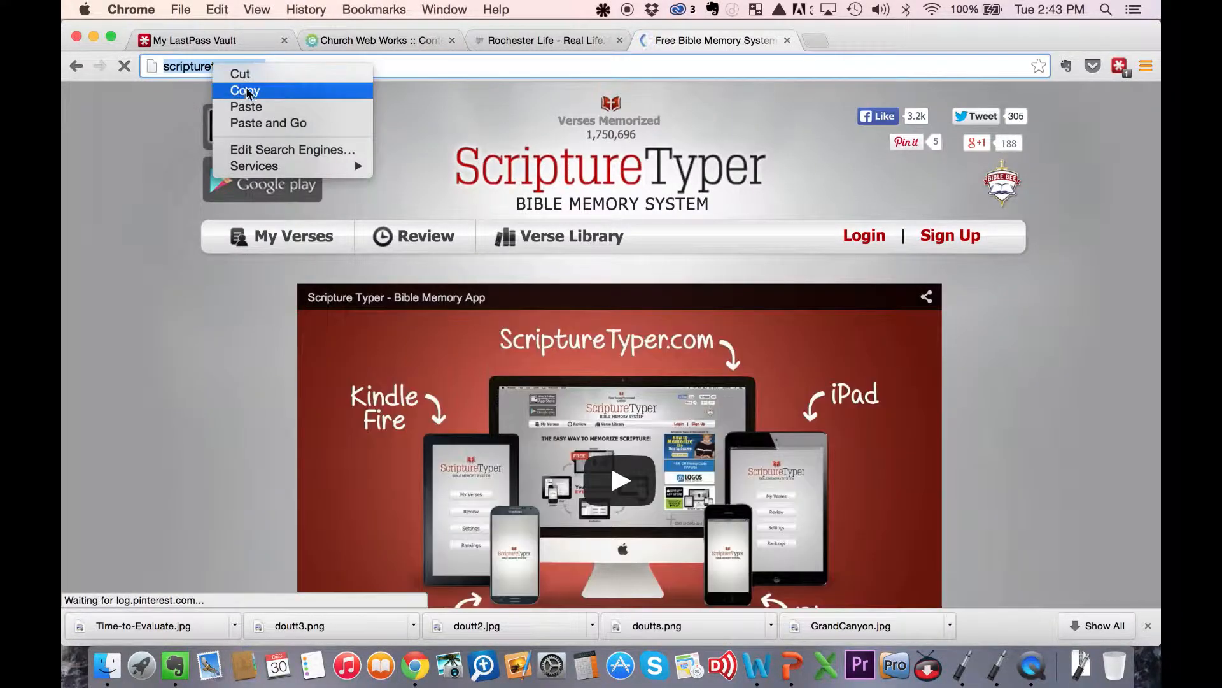
click(249, 87)
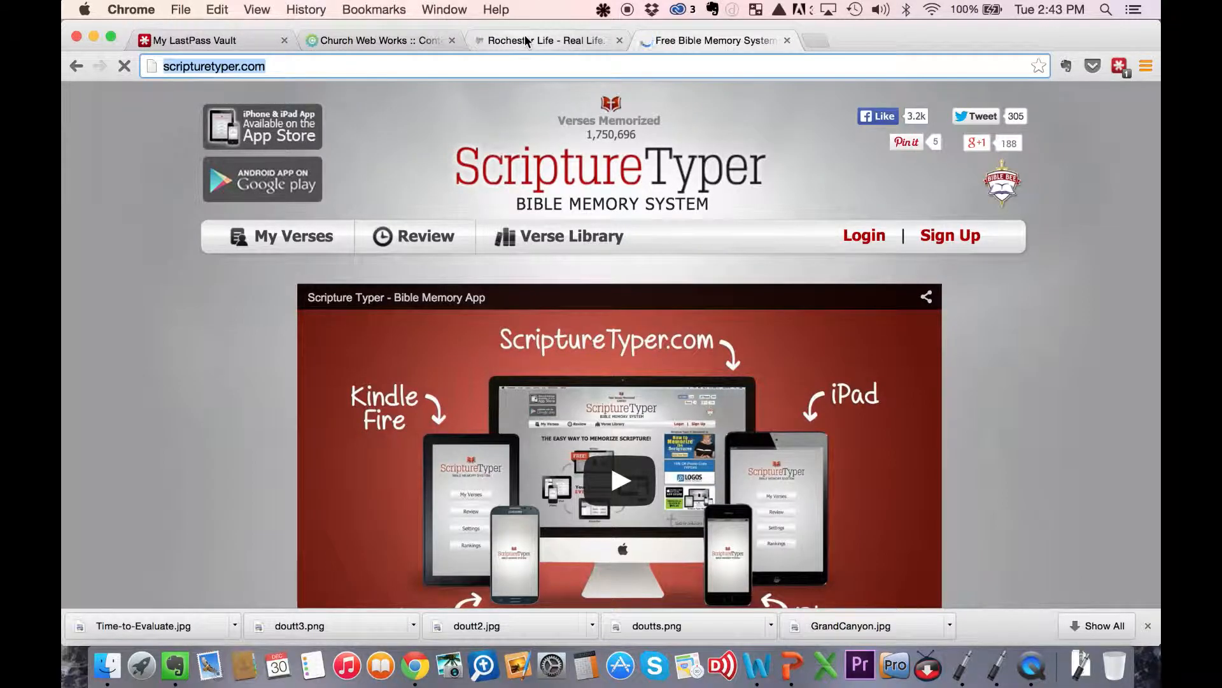
- Return to the Church Web Works page editor and link the whole second description bullet to the copied ScriptureTyper address
click(527, 41)
click(410, 45)
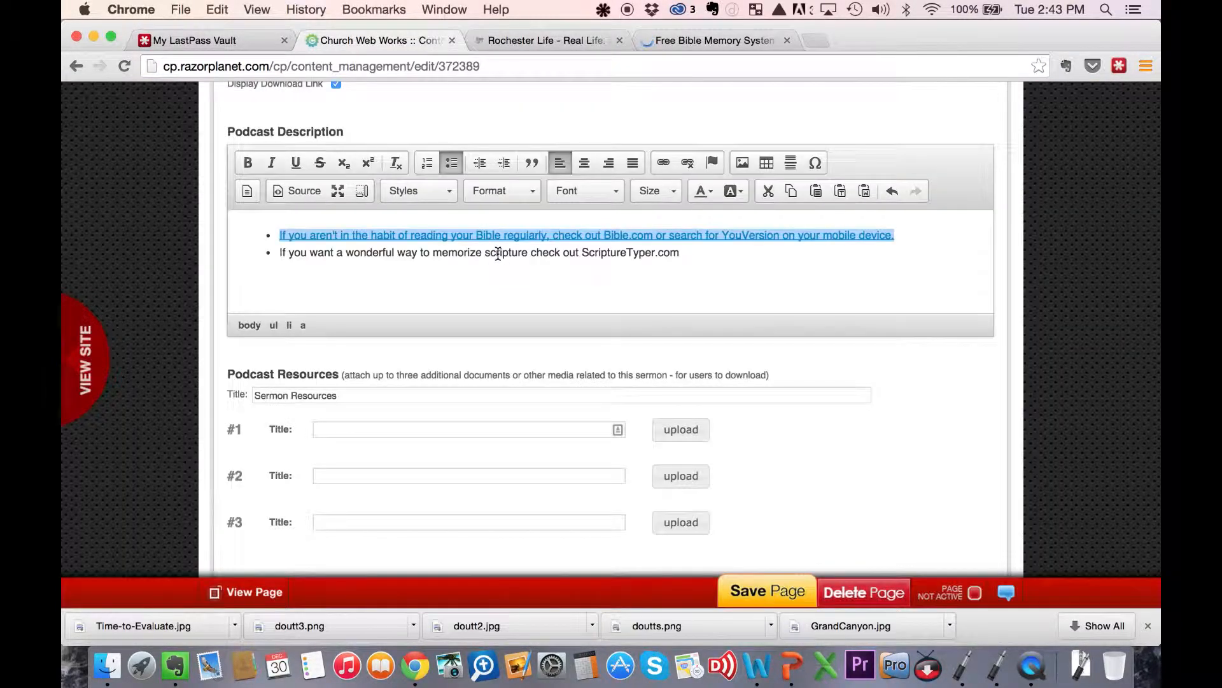
drag(679, 253, 265, 256)
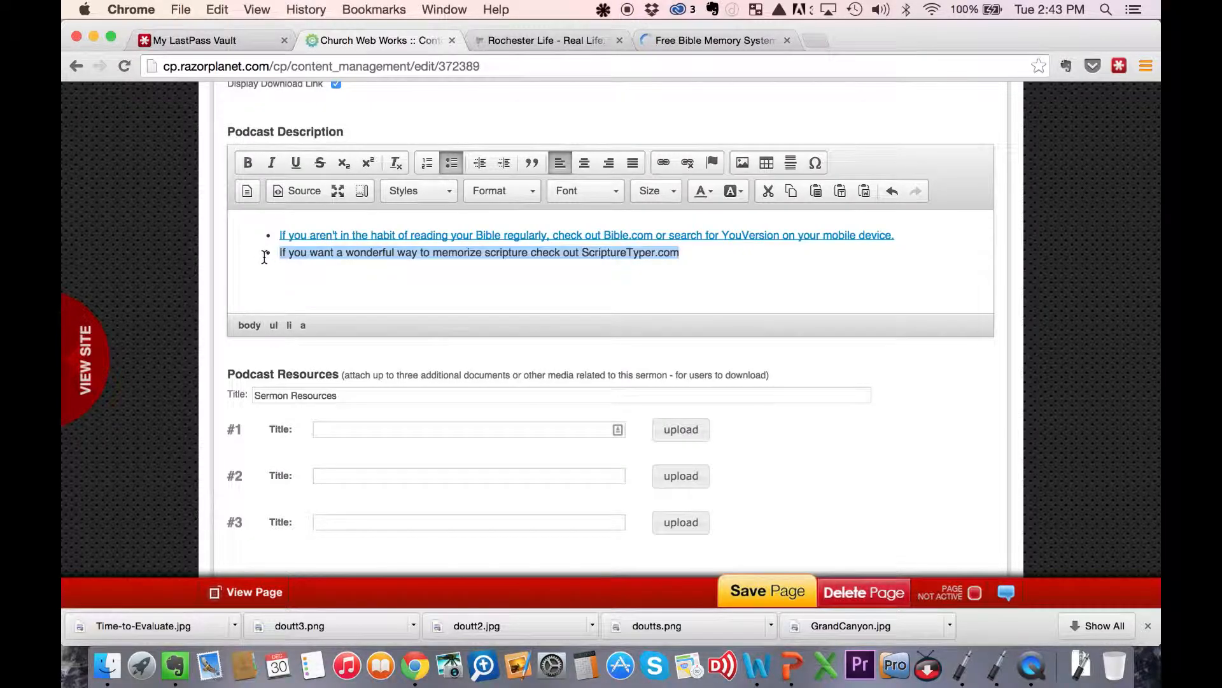
click(664, 162)
key(super+v)
click(726, 474)
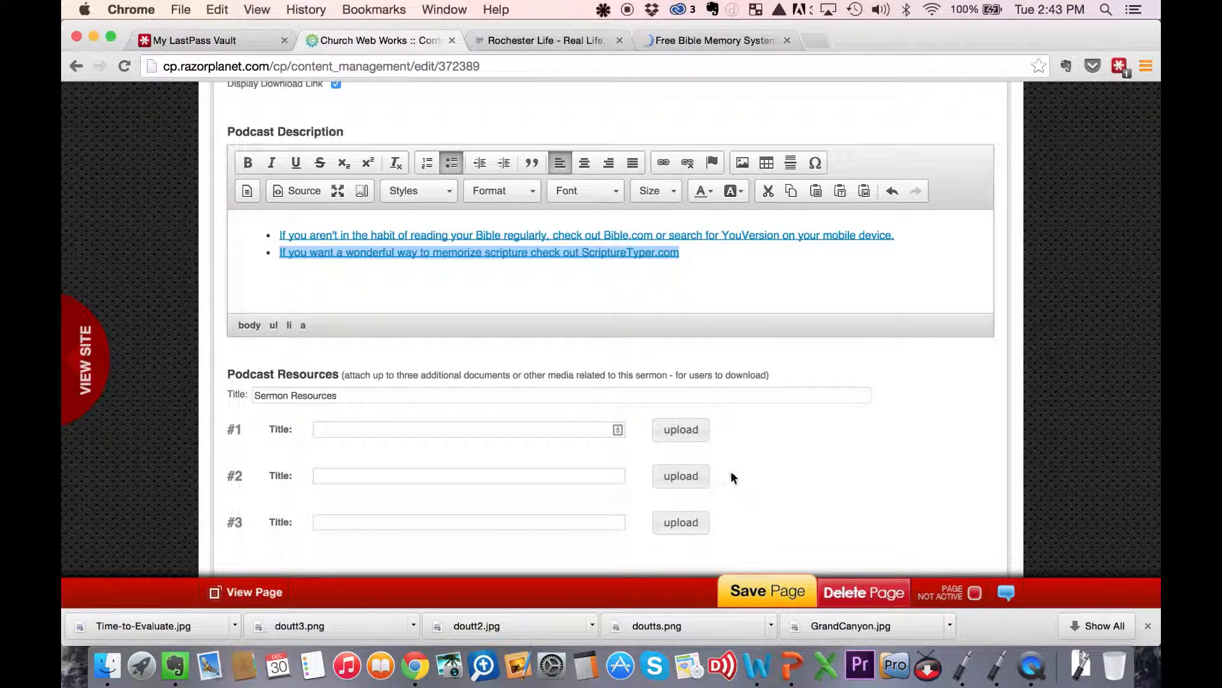
- Save the sermon page as active and go back to the Evaluation Time series page
scroll(735, 460, up, 10)
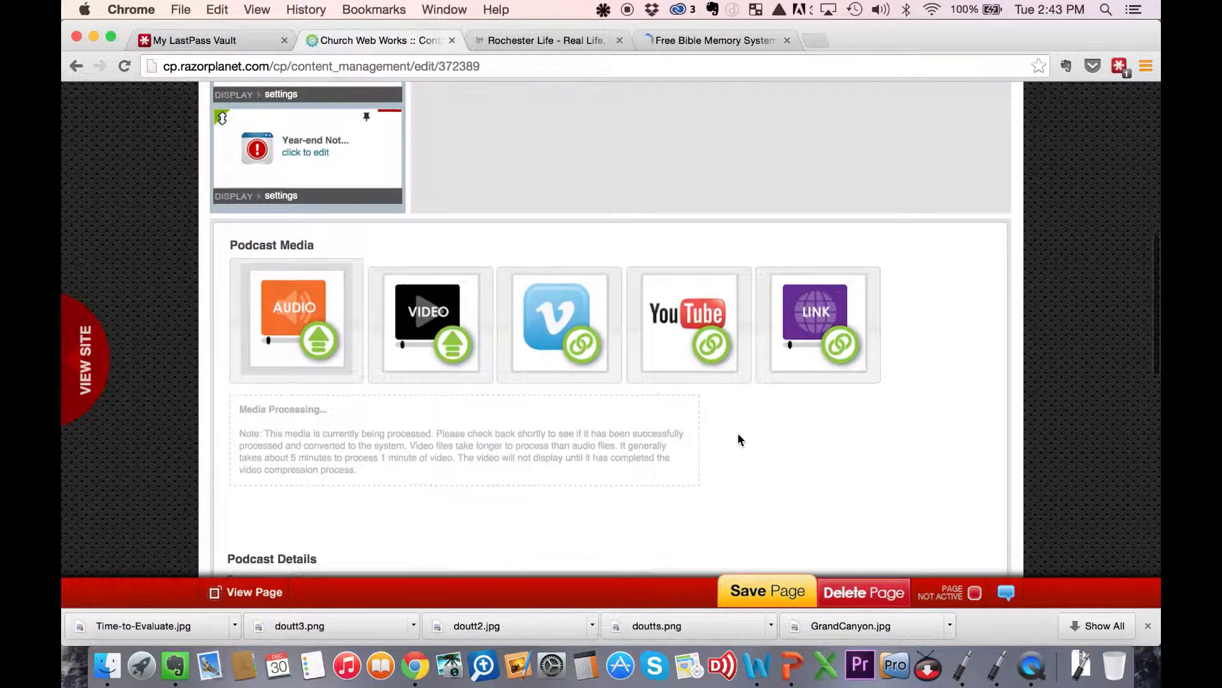
scroll(738, 437, down, 6)
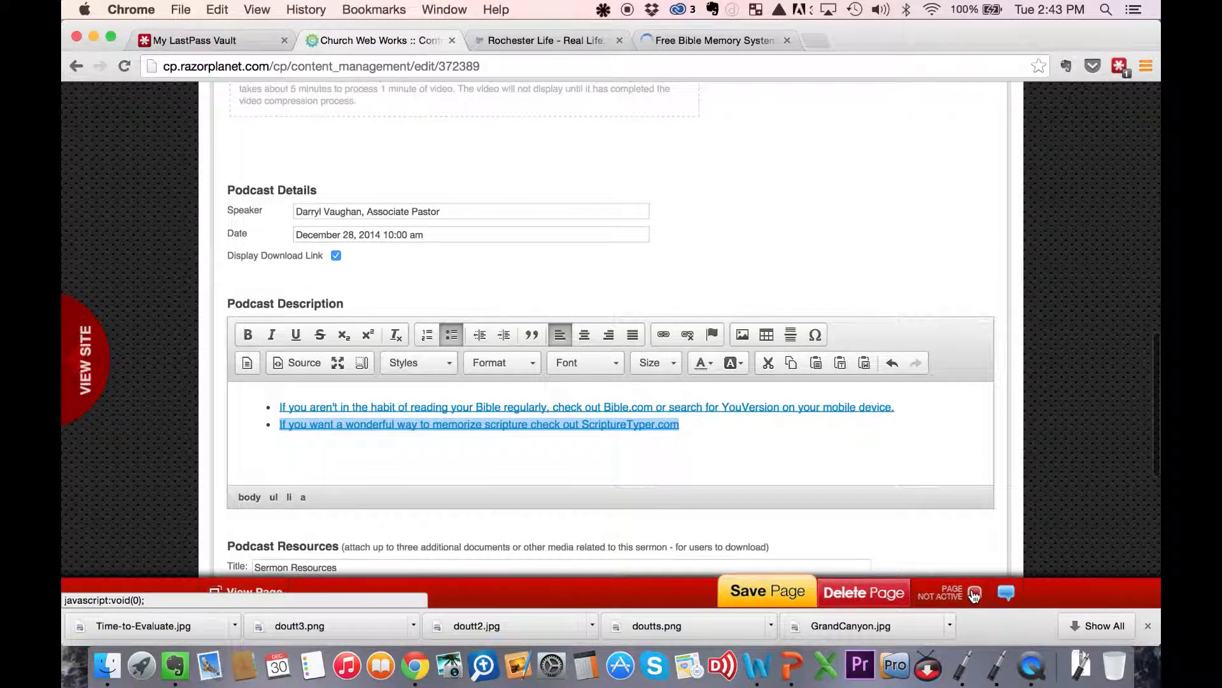
click(799, 592)
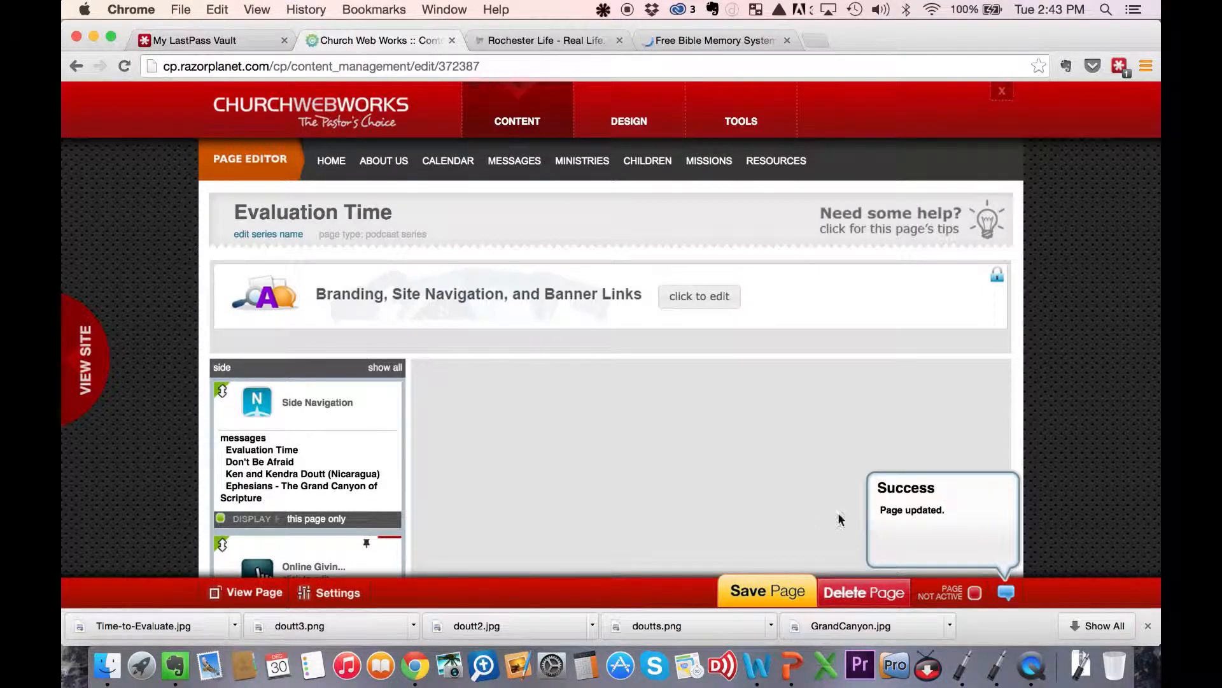
- Set the Evaluation Time series page to active and save it
click(975, 593)
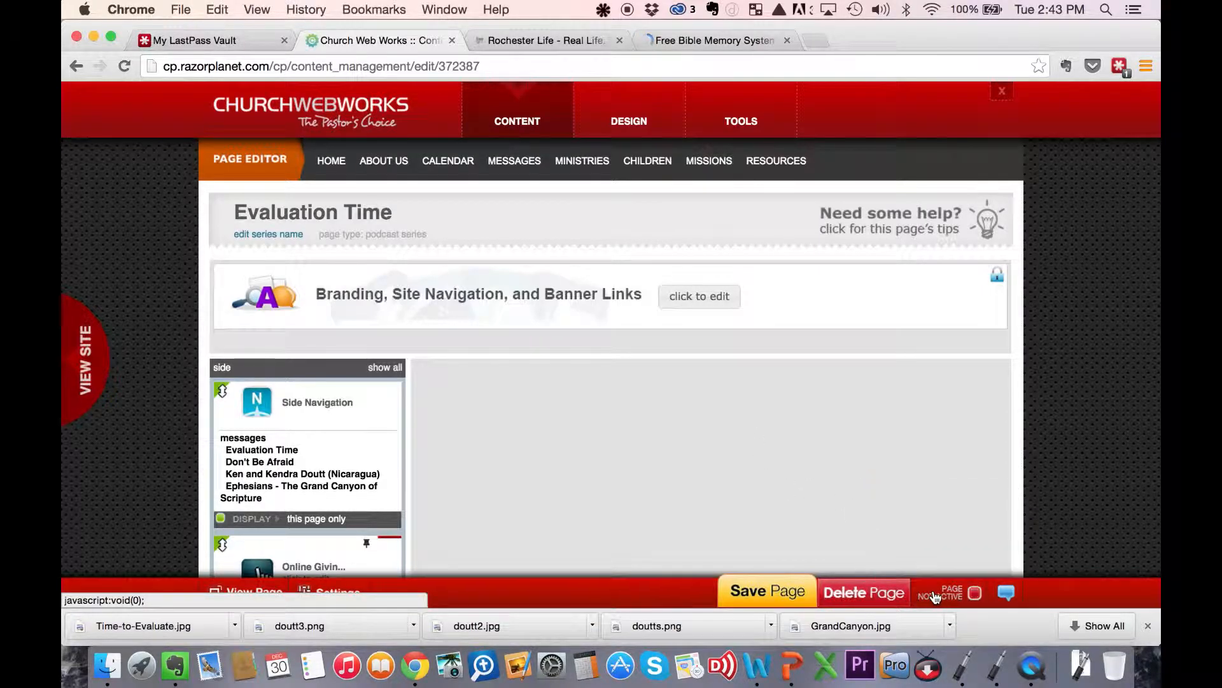
click(777, 592)
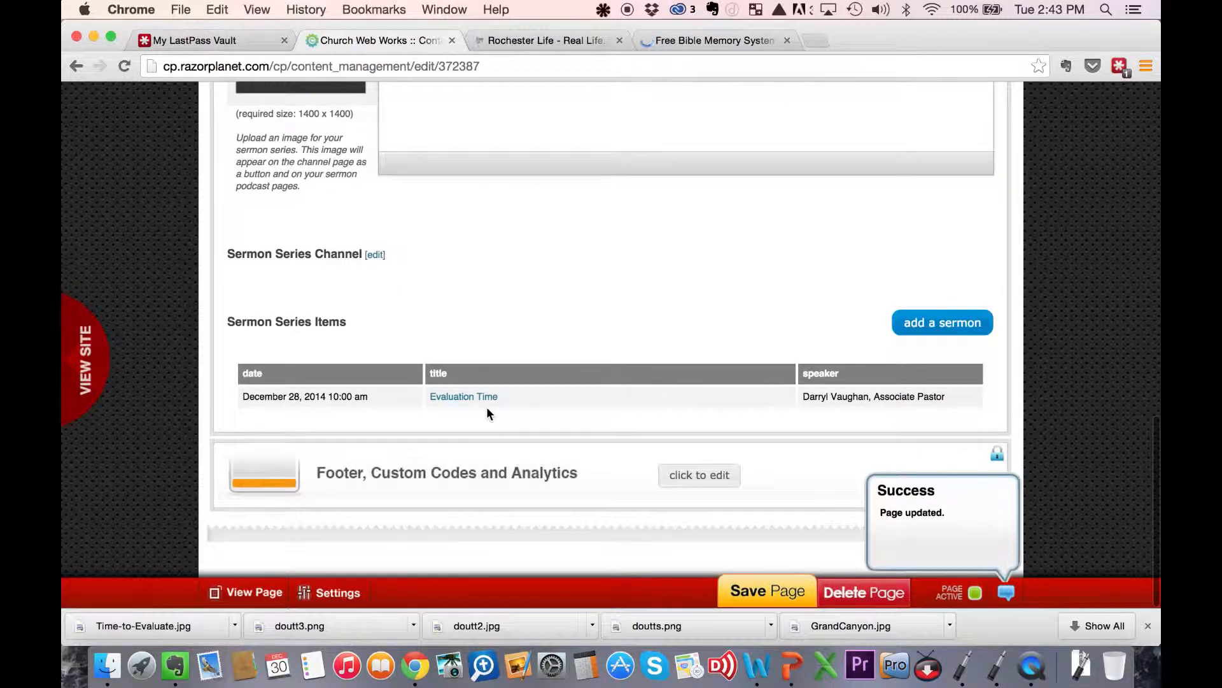
- Open the Evaluation Time sermon and queue Time1400 from the Desktop for upload as its image
click(487, 397)
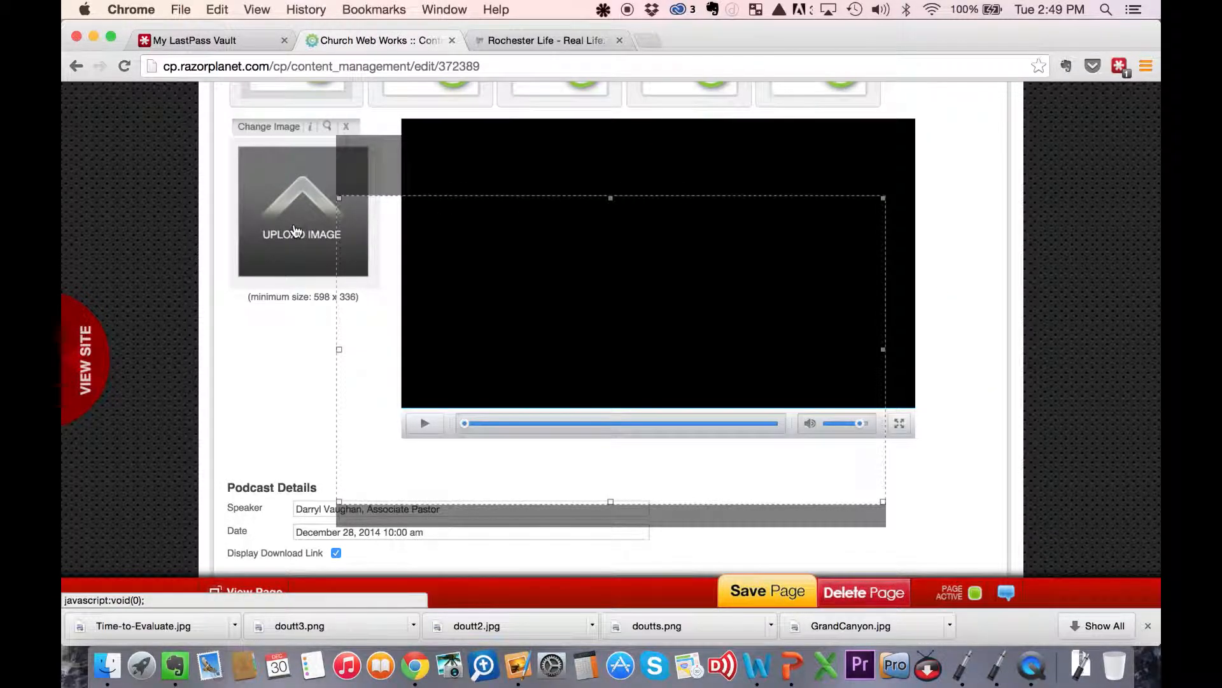
click(294, 230)
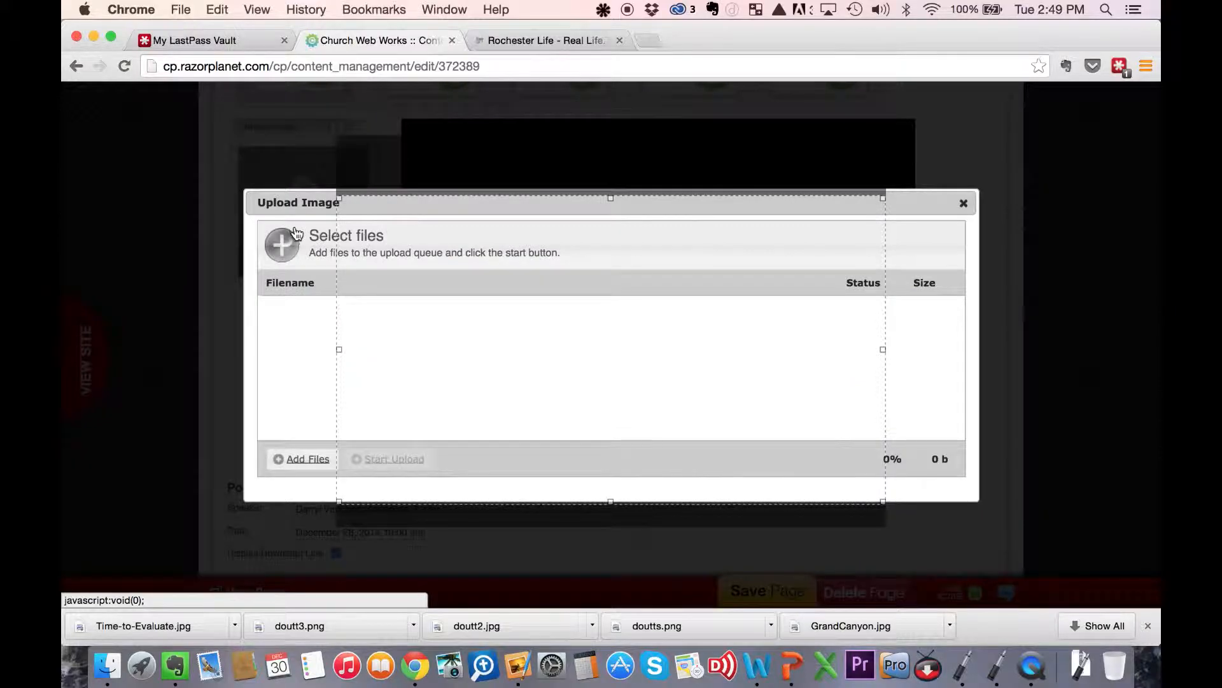
click(307, 459)
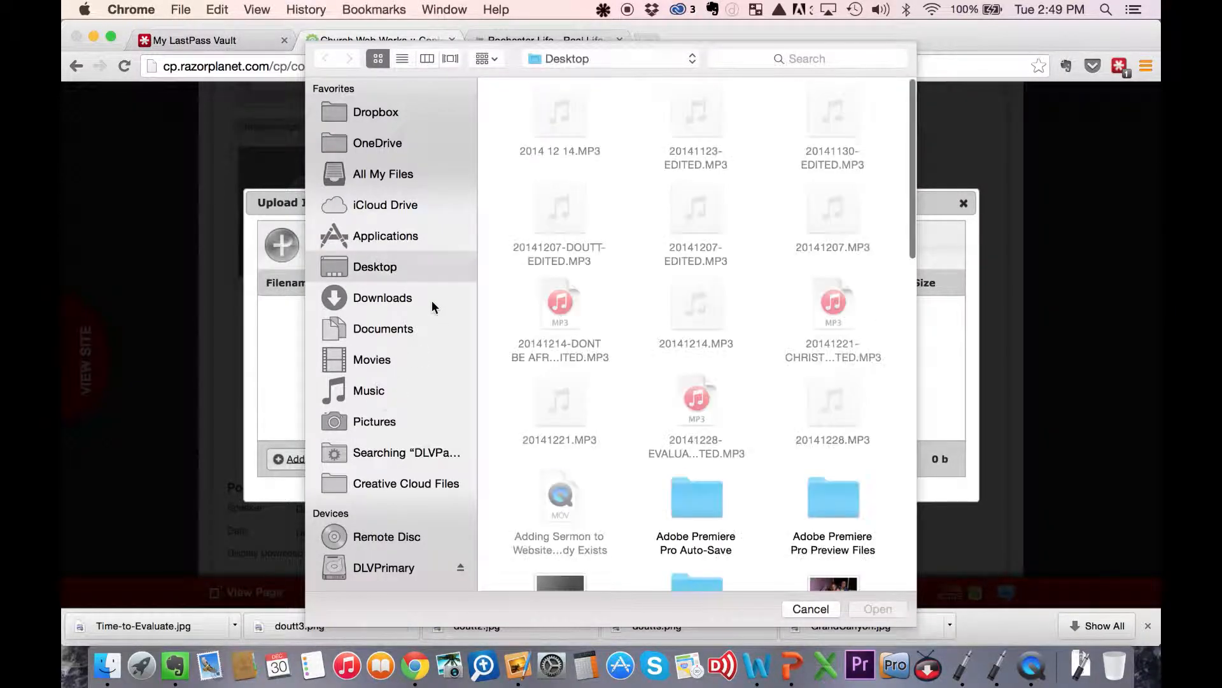
scroll(588, 330, down, 10)
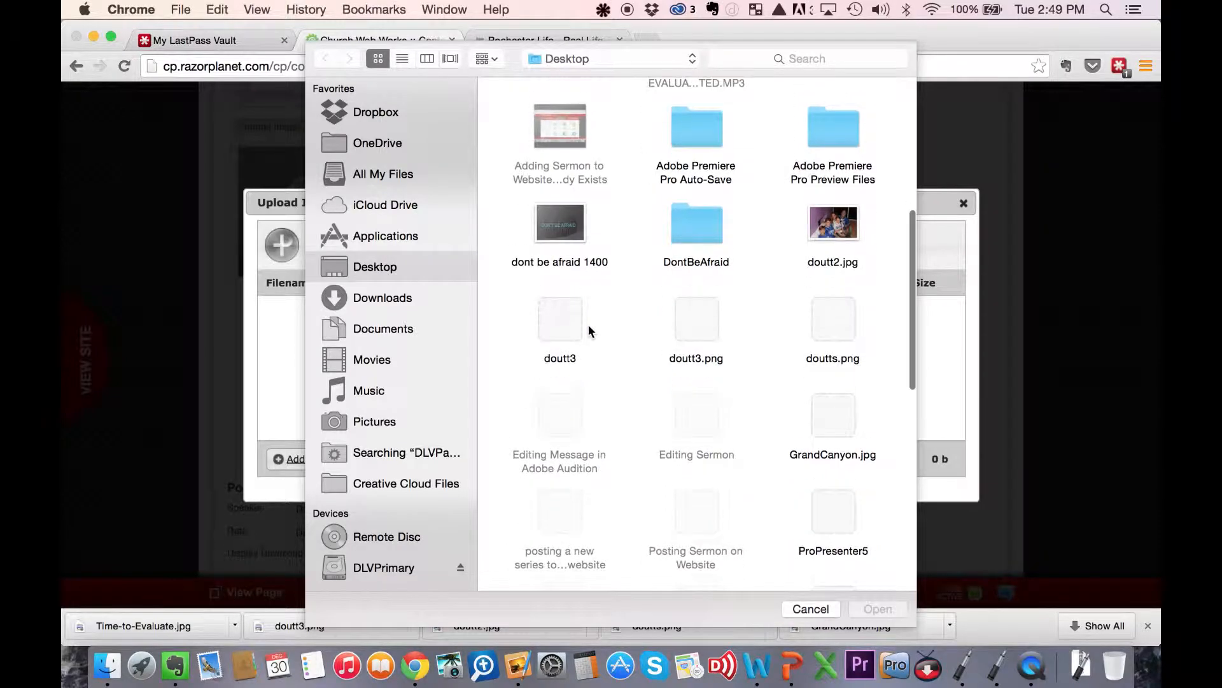
scroll(588, 328, down, 3)
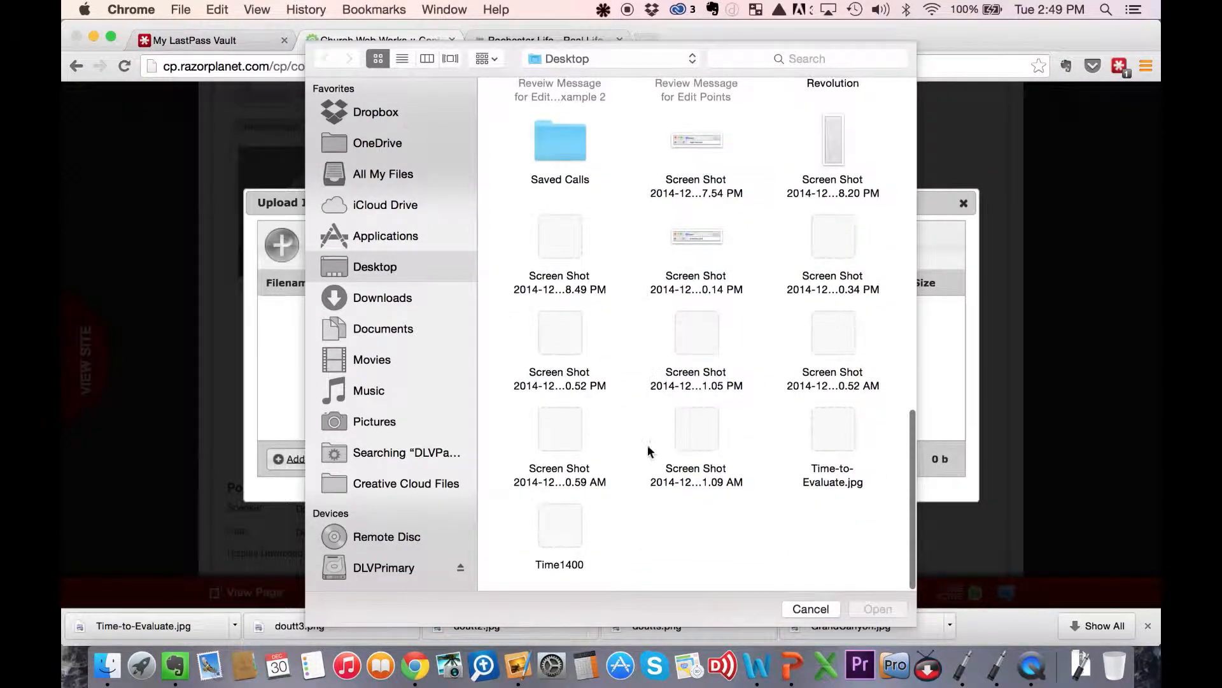
click(561, 522)
click(865, 606)
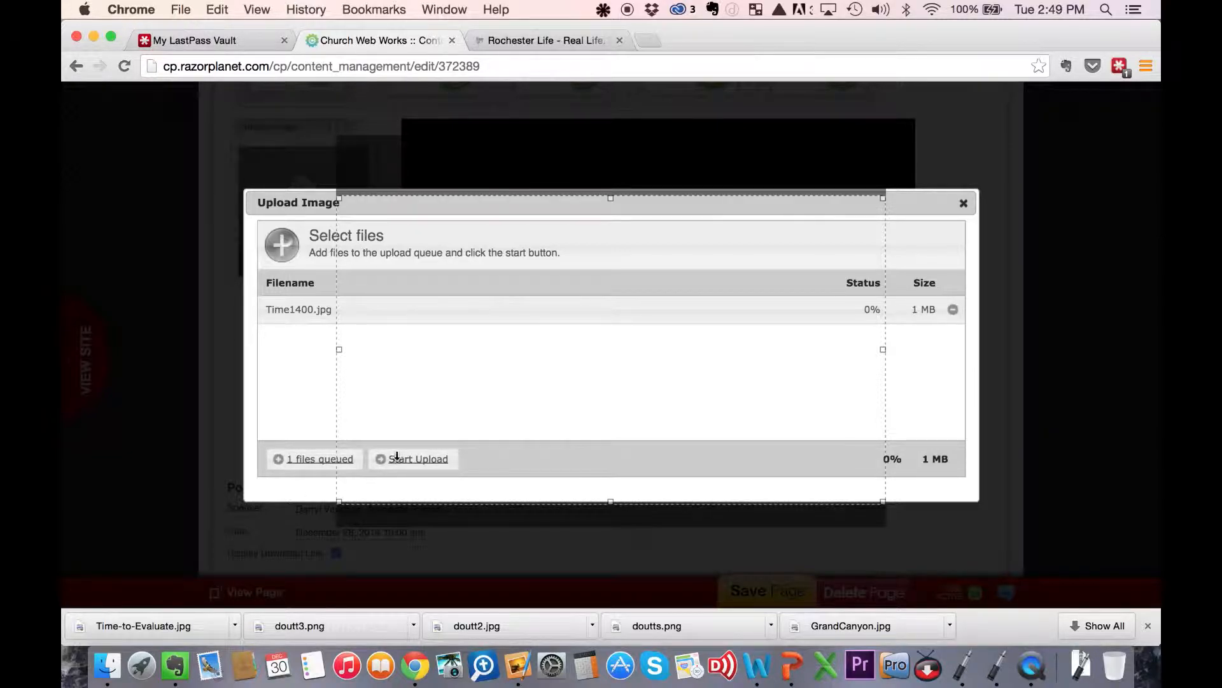
- Move the leftover crop selection away from the image upload dialog and start uploading Time1400.jpg
click(307, 310)
click(288, 372)
click(506, 65)
scroll(464, 170, up, 3)
scroll(465, 169, down, 3)
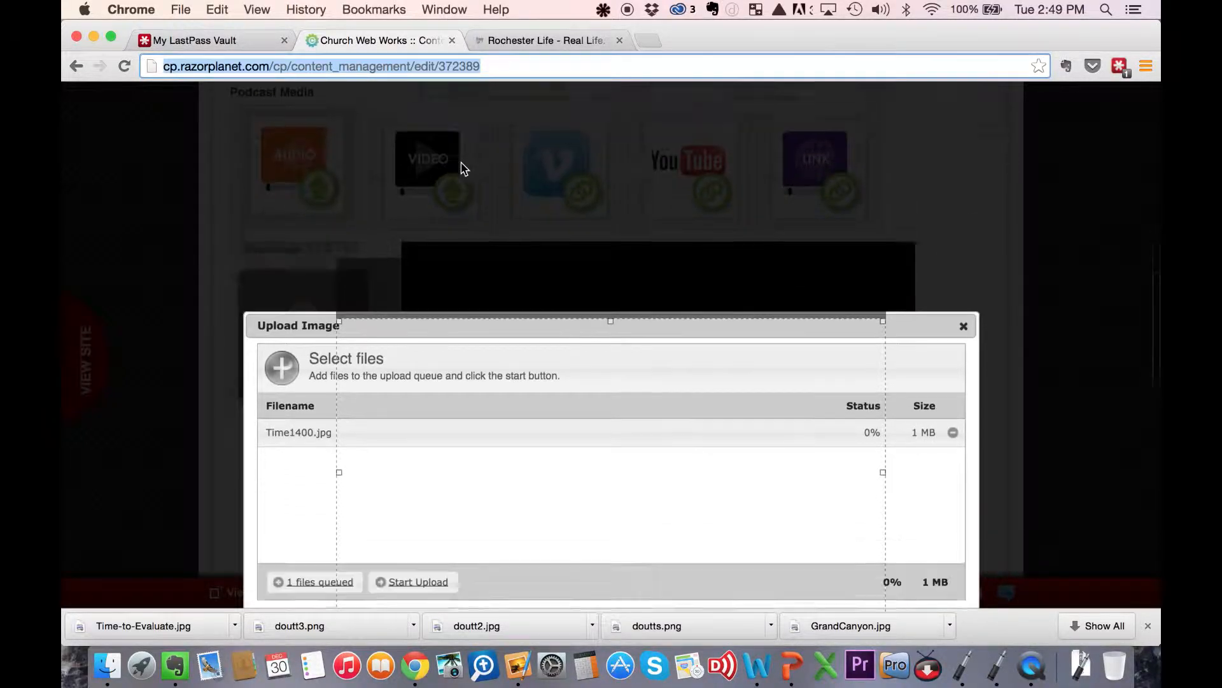
drag(884, 207, 787, 239)
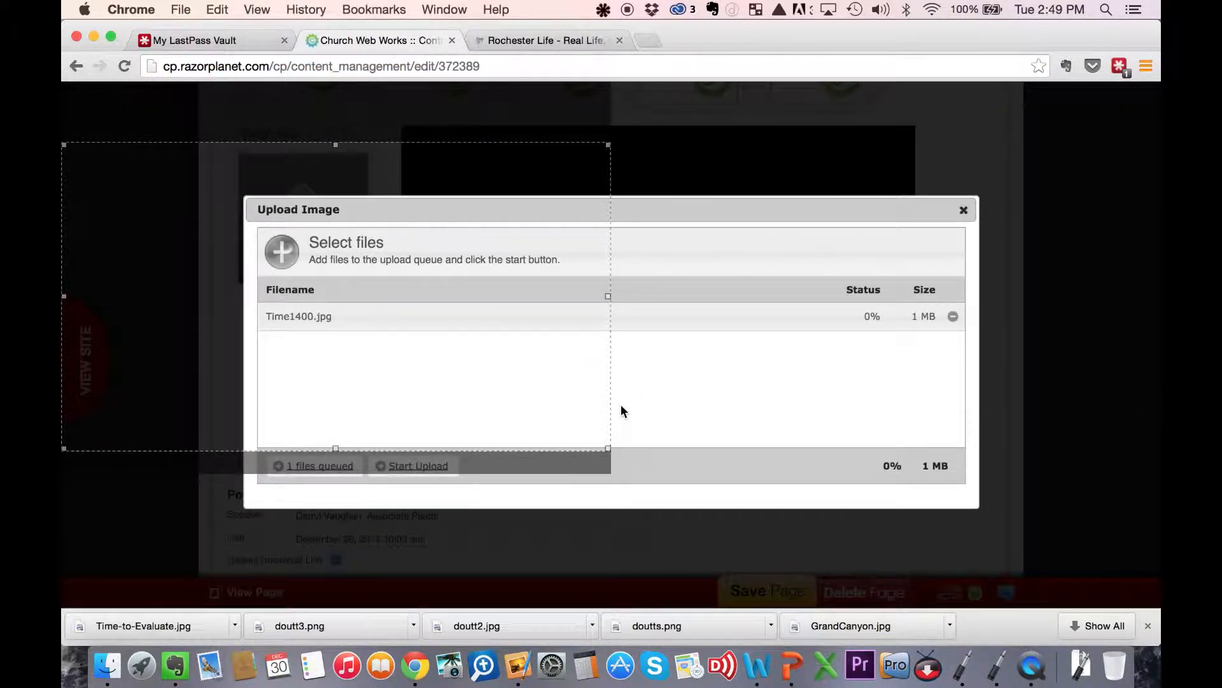
click(437, 476)
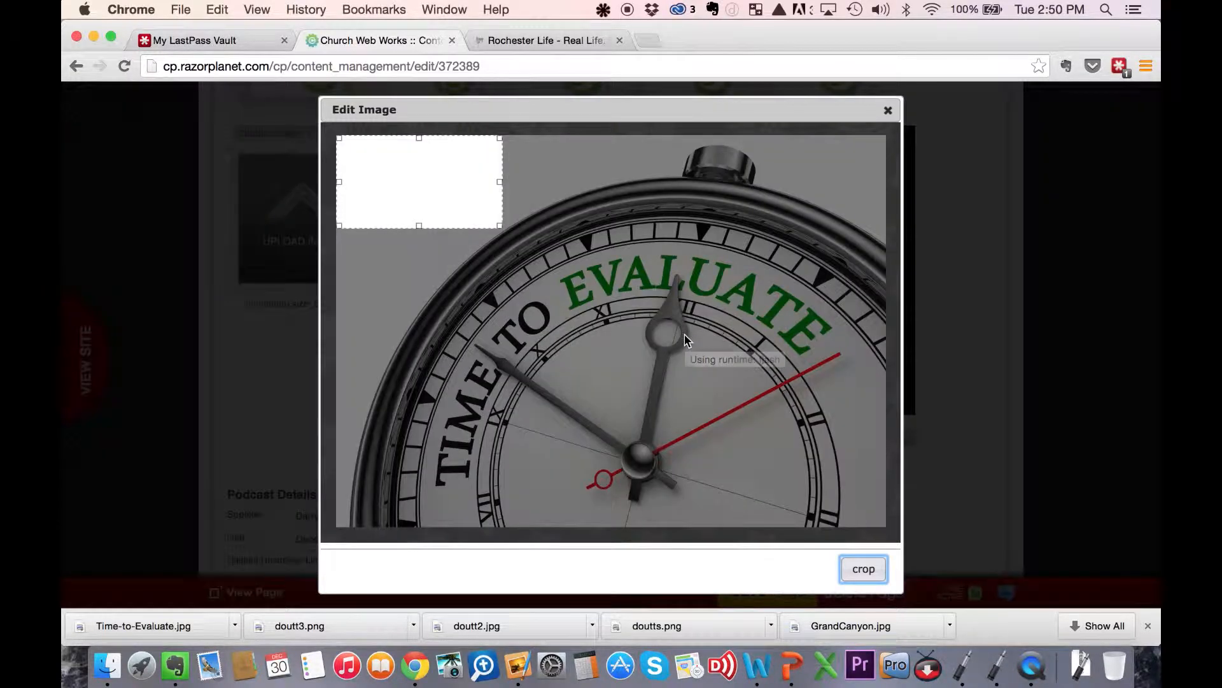
- Enlarge the crop area to the image's full width and position it around the words TIME TO EVALUATE
drag(502, 228, 1143, 635)
drag(841, 338, 851, 402)
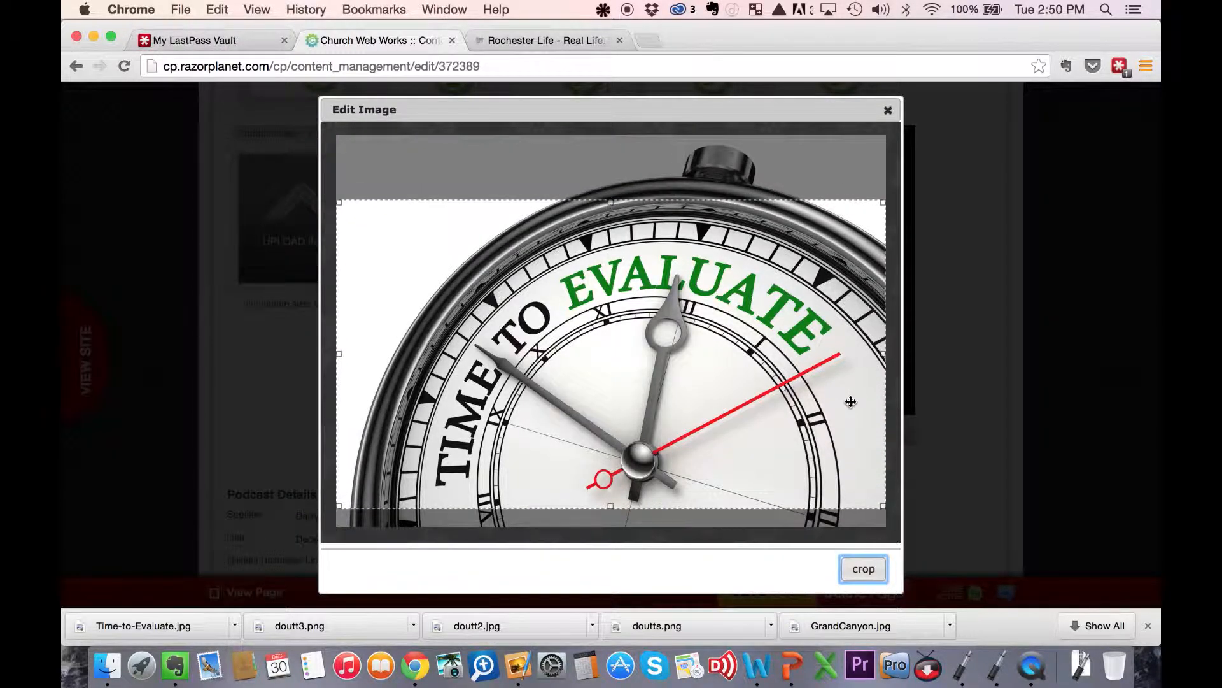